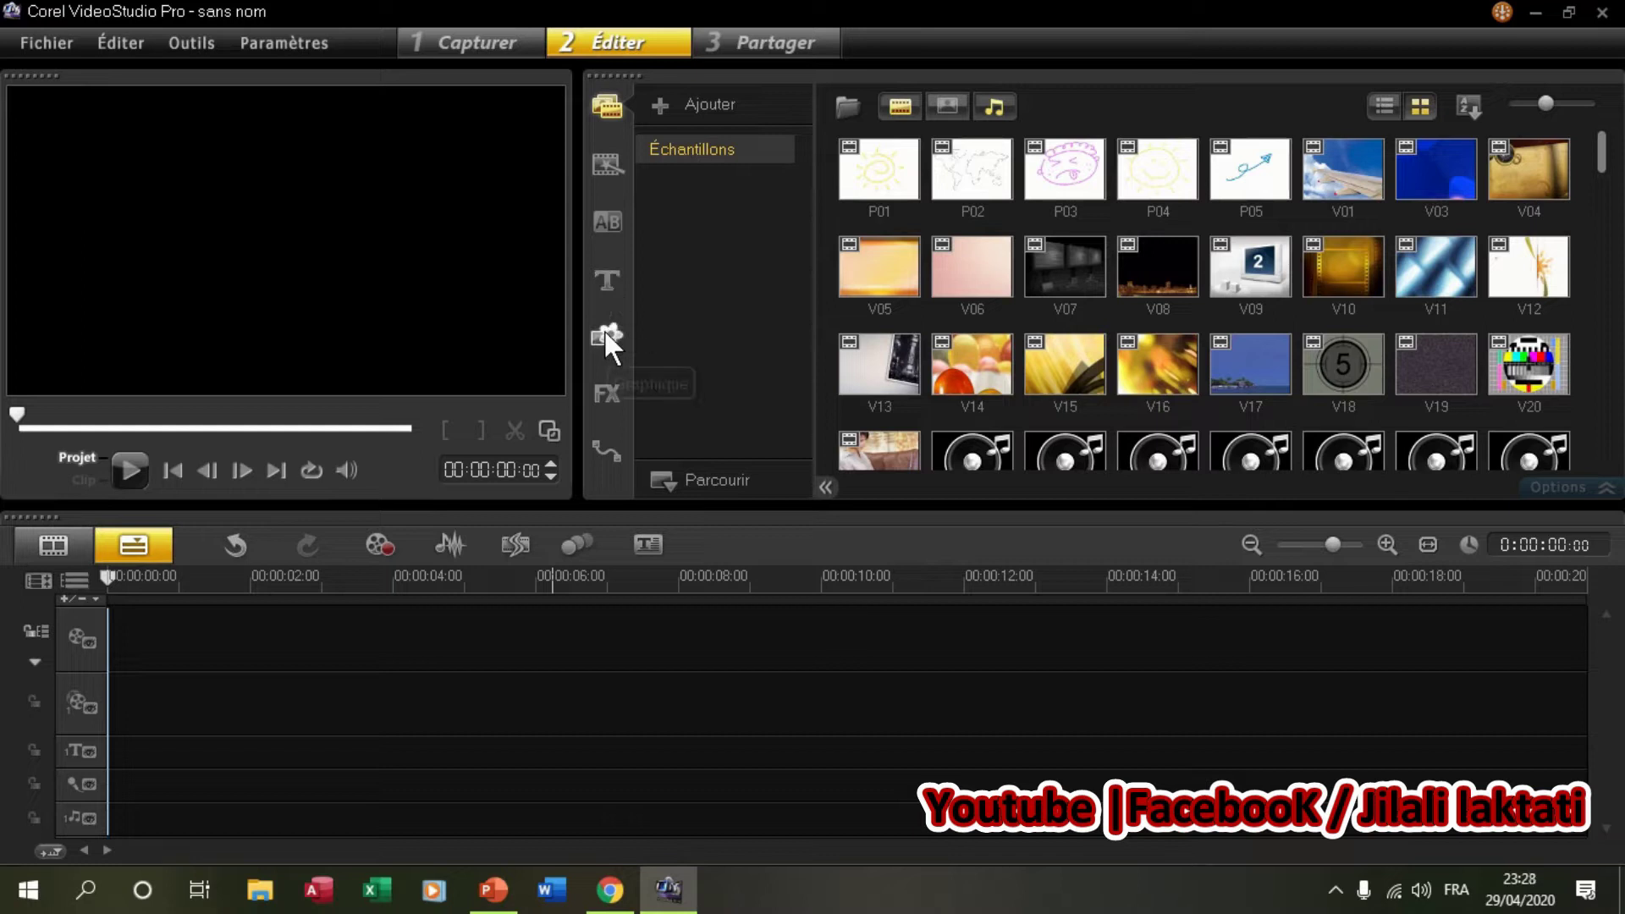
Step: Add the red colour clip (178,0,0) from the Couleur graphics library to the start of the video track
{"action": "left_click", "coordinate": [608, 330]}
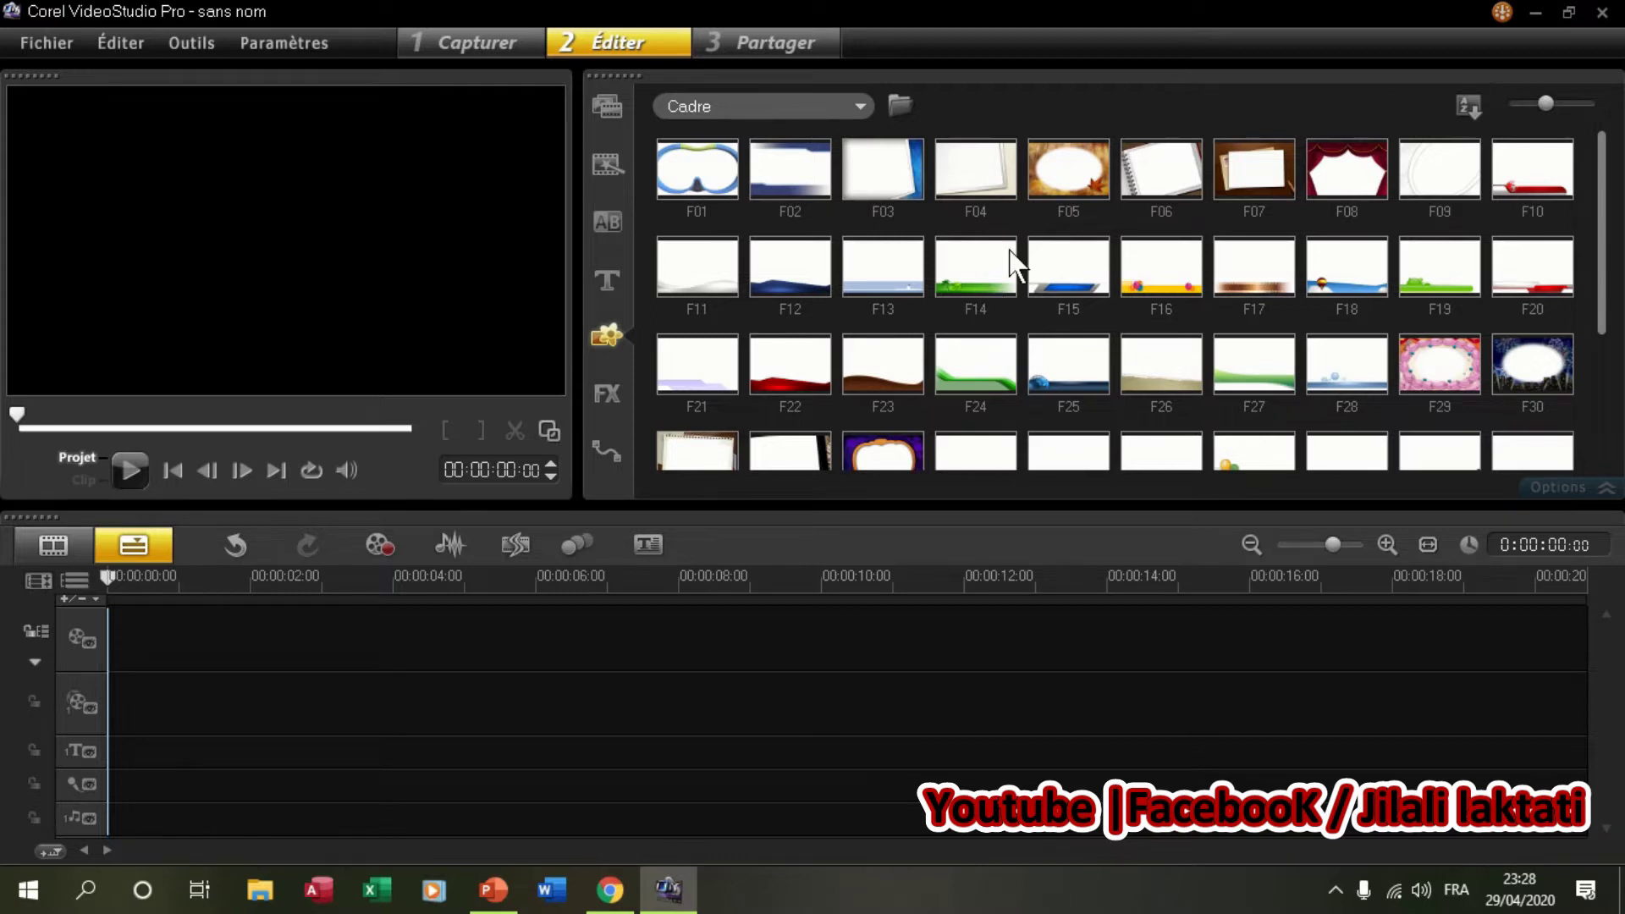
{"action": "left_click", "coordinate": [860, 101]}
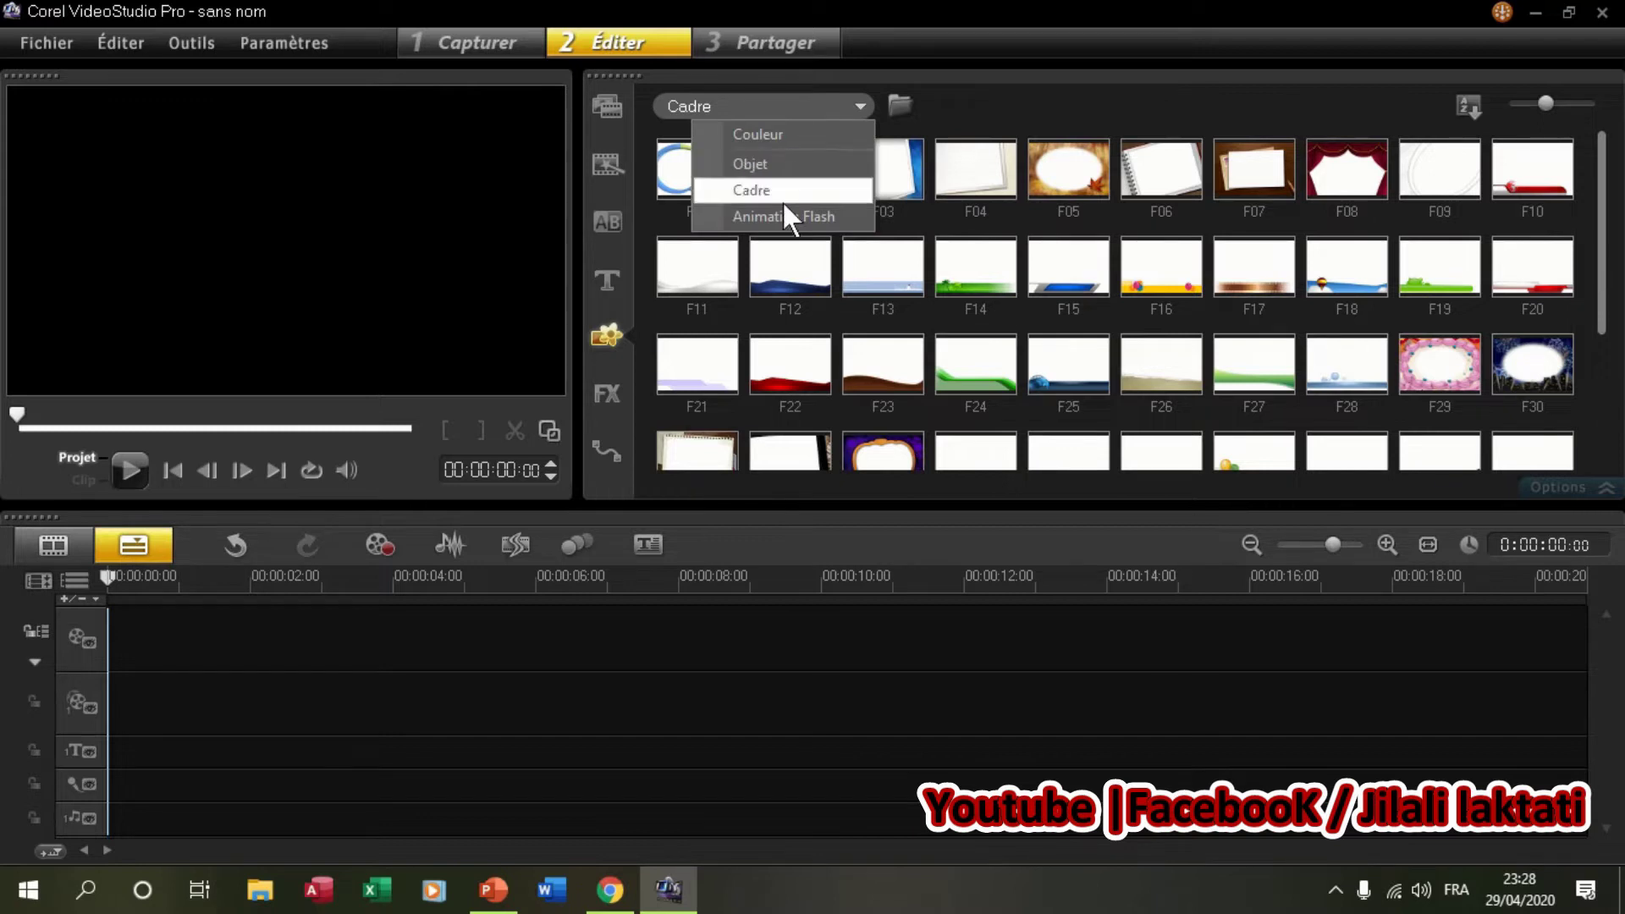
{"action": "left_click", "coordinate": [804, 136]}
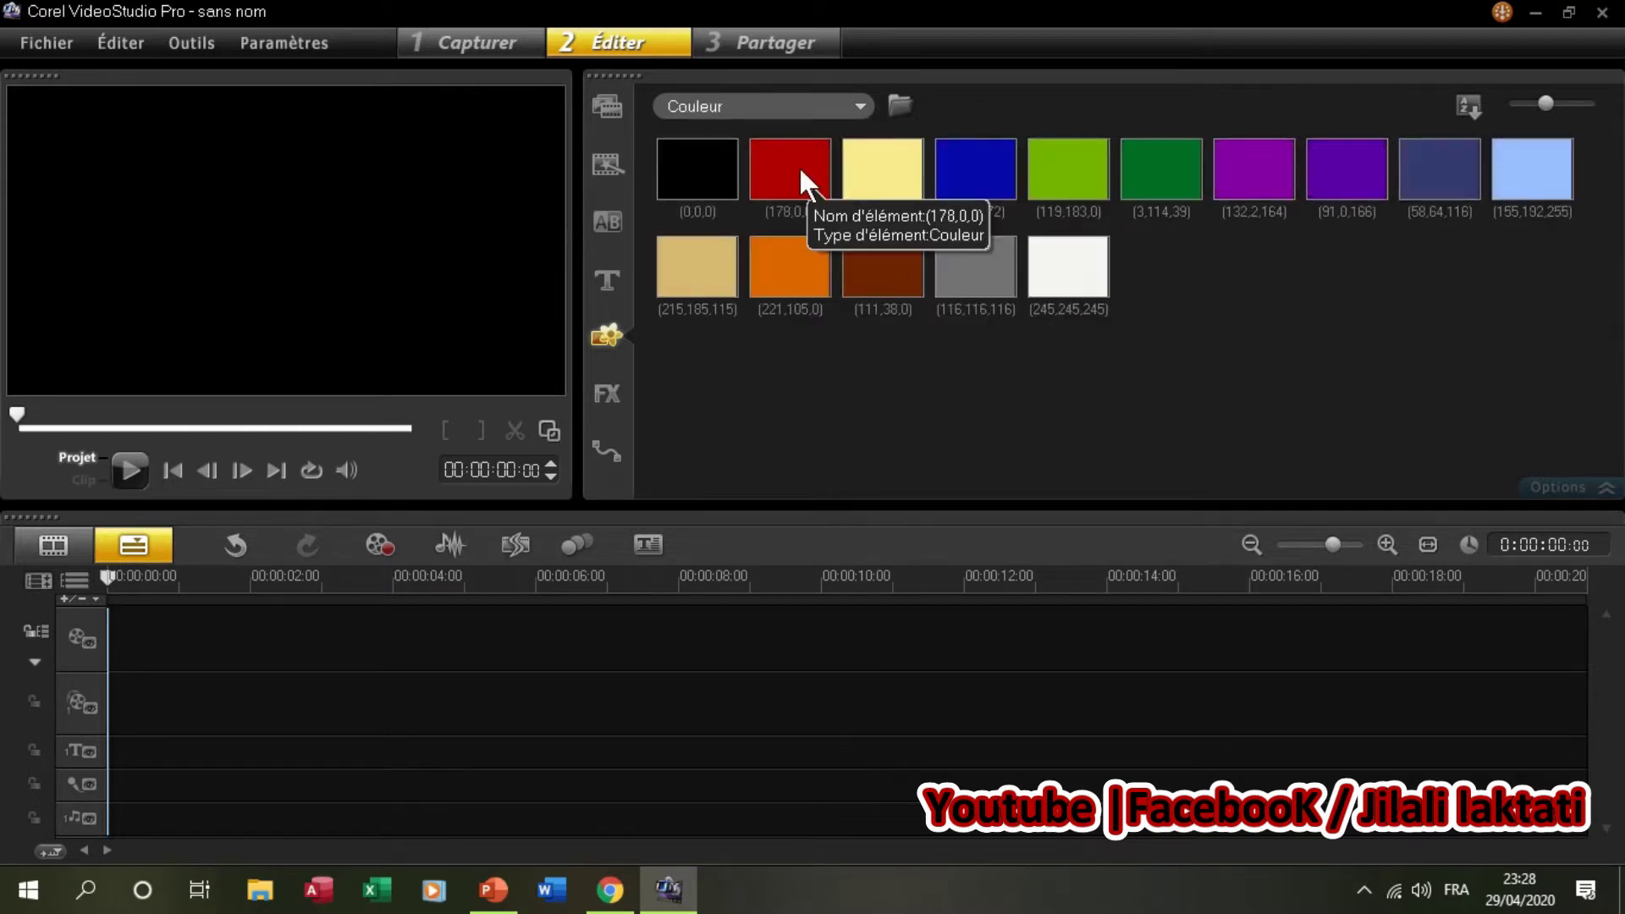
{"action": "left_click", "coordinate": [799, 168]}
{"action": "left_click_drag", "start_coordinate": [799, 168], "coordinate": [177, 658]}
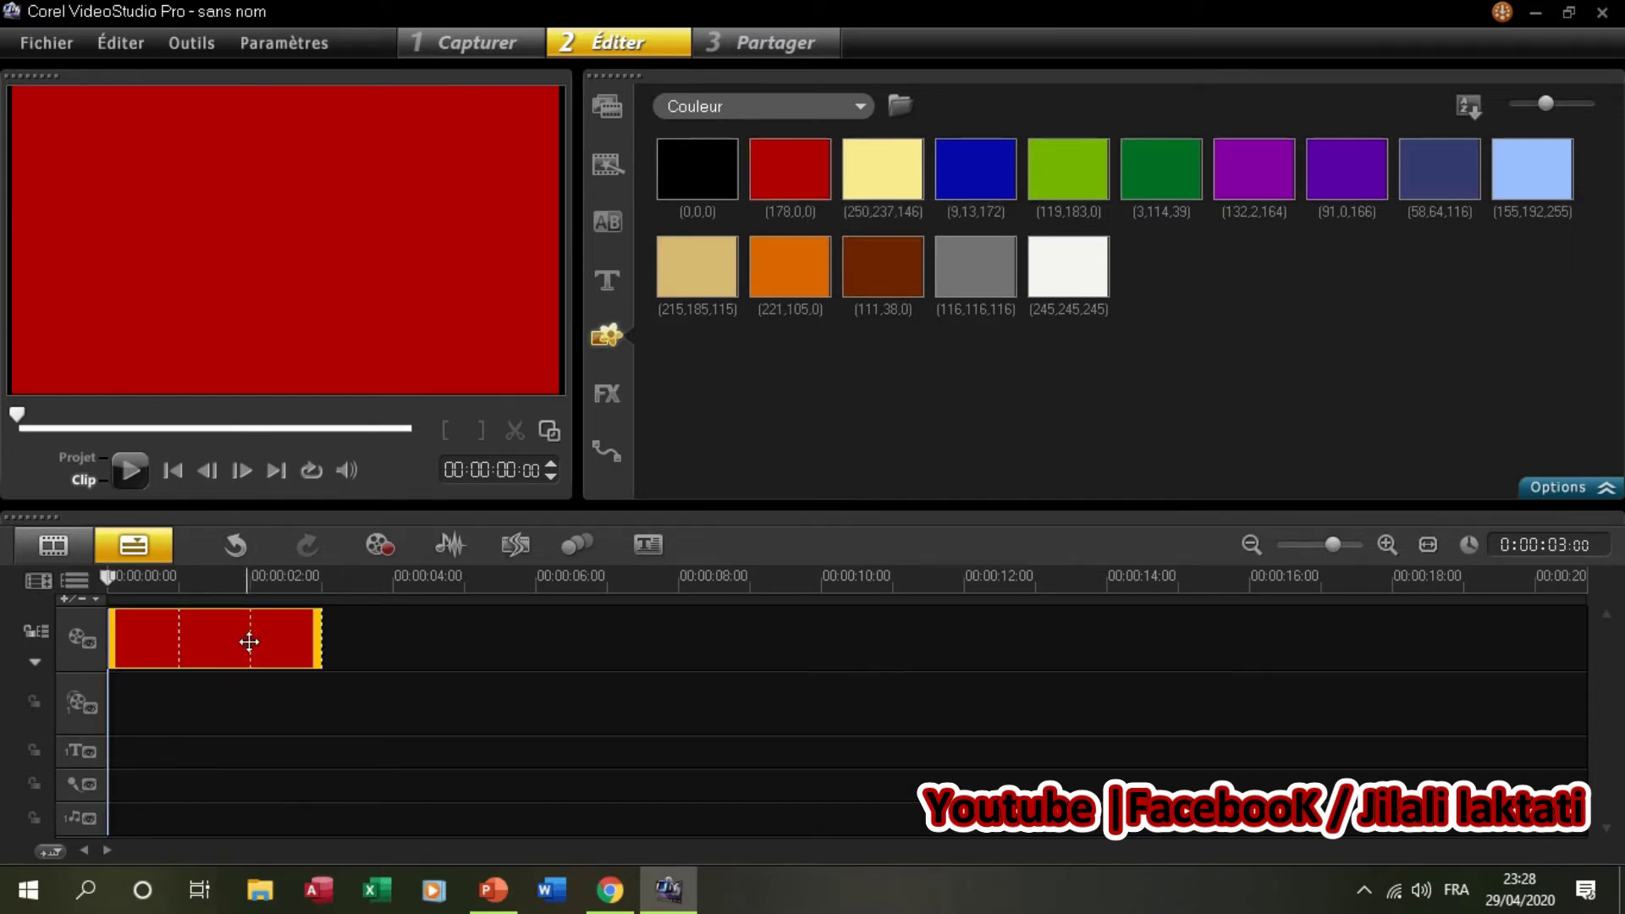
Step: Insert the curtain frame F08 from the Cadre library before the red clip on the video track
{"action": "left_click", "coordinate": [858, 106]}
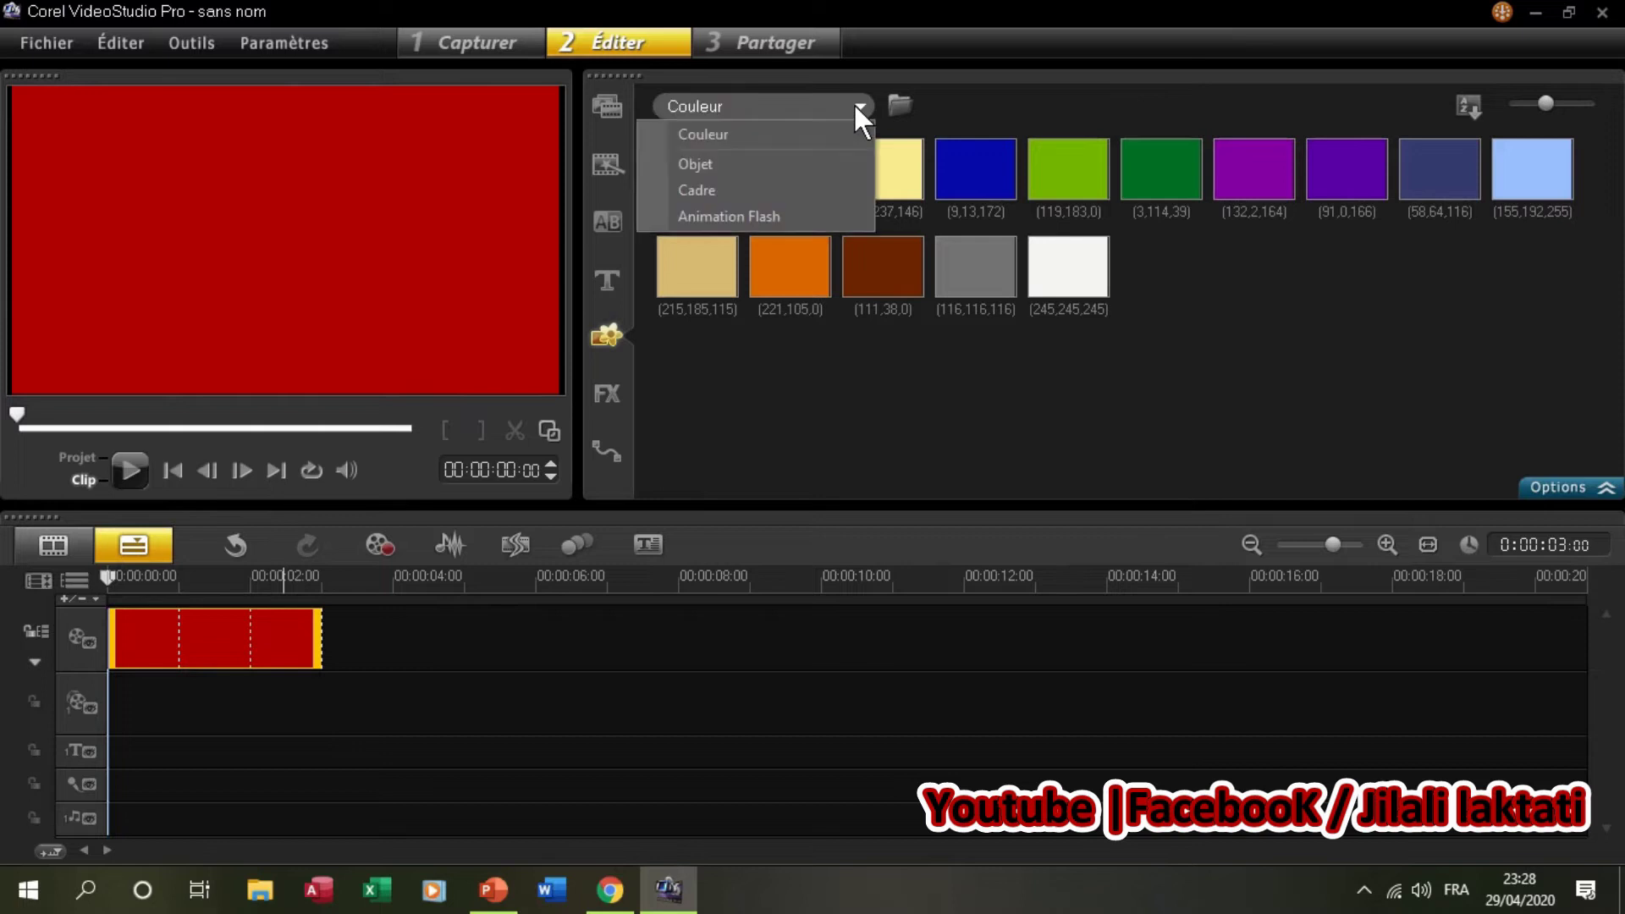
{"action": "left_click", "coordinate": [709, 190]}
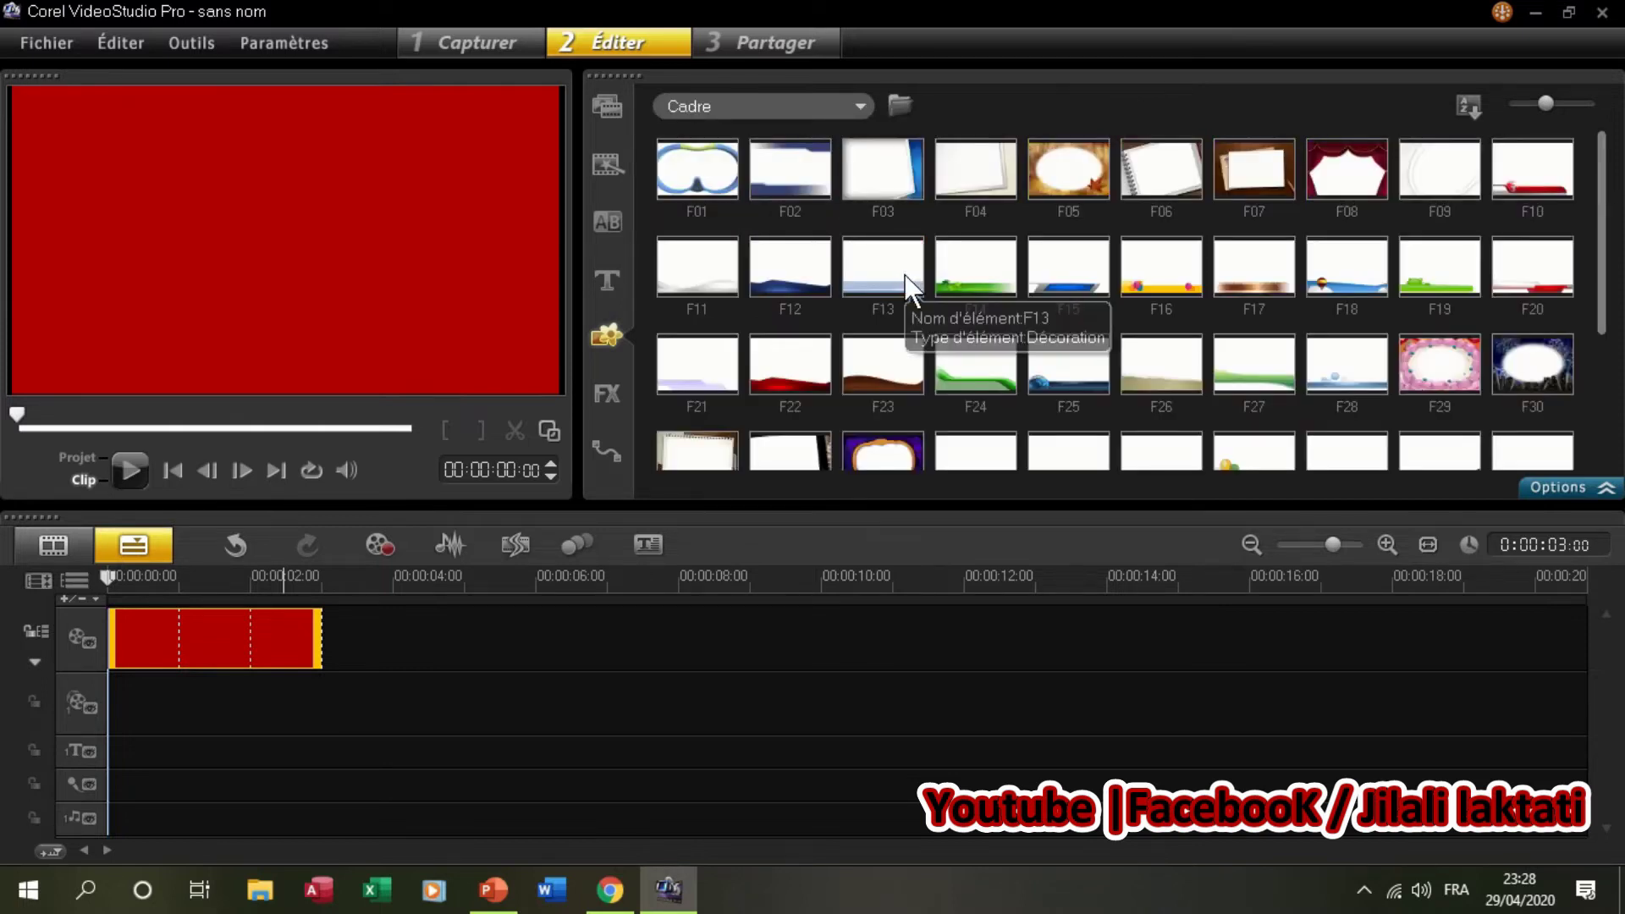
{"action": "left_click_drag", "start_coordinate": [1355, 169], "coordinate": [114, 656]}
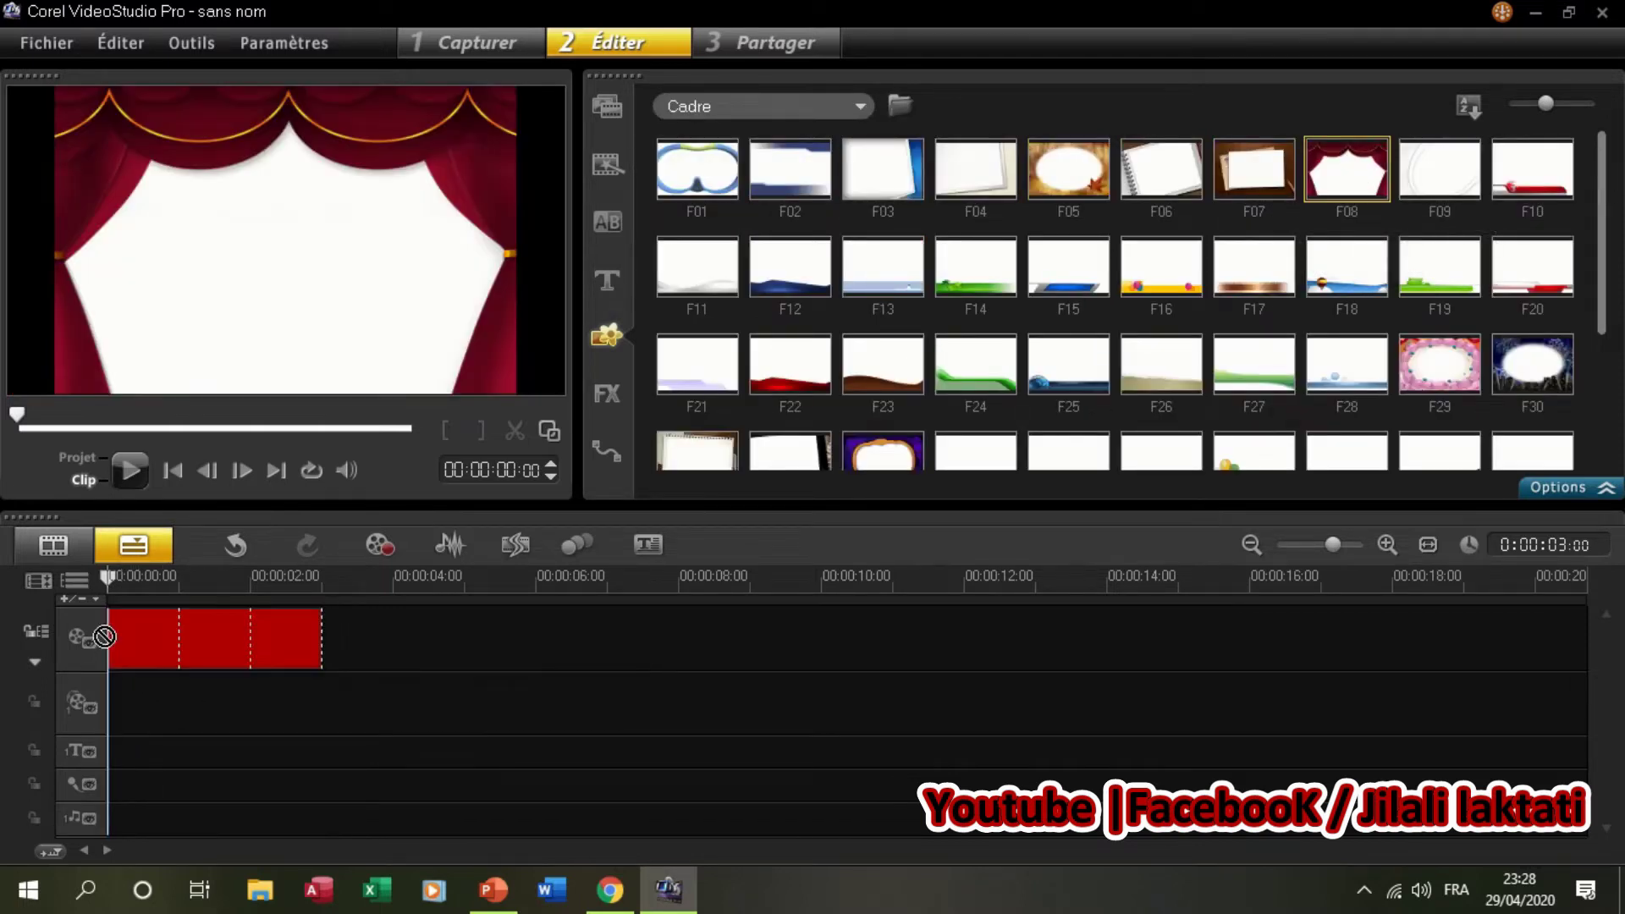
{"action": "left_click", "coordinate": [537, 578]}
{"action": "key", "text": "space"}
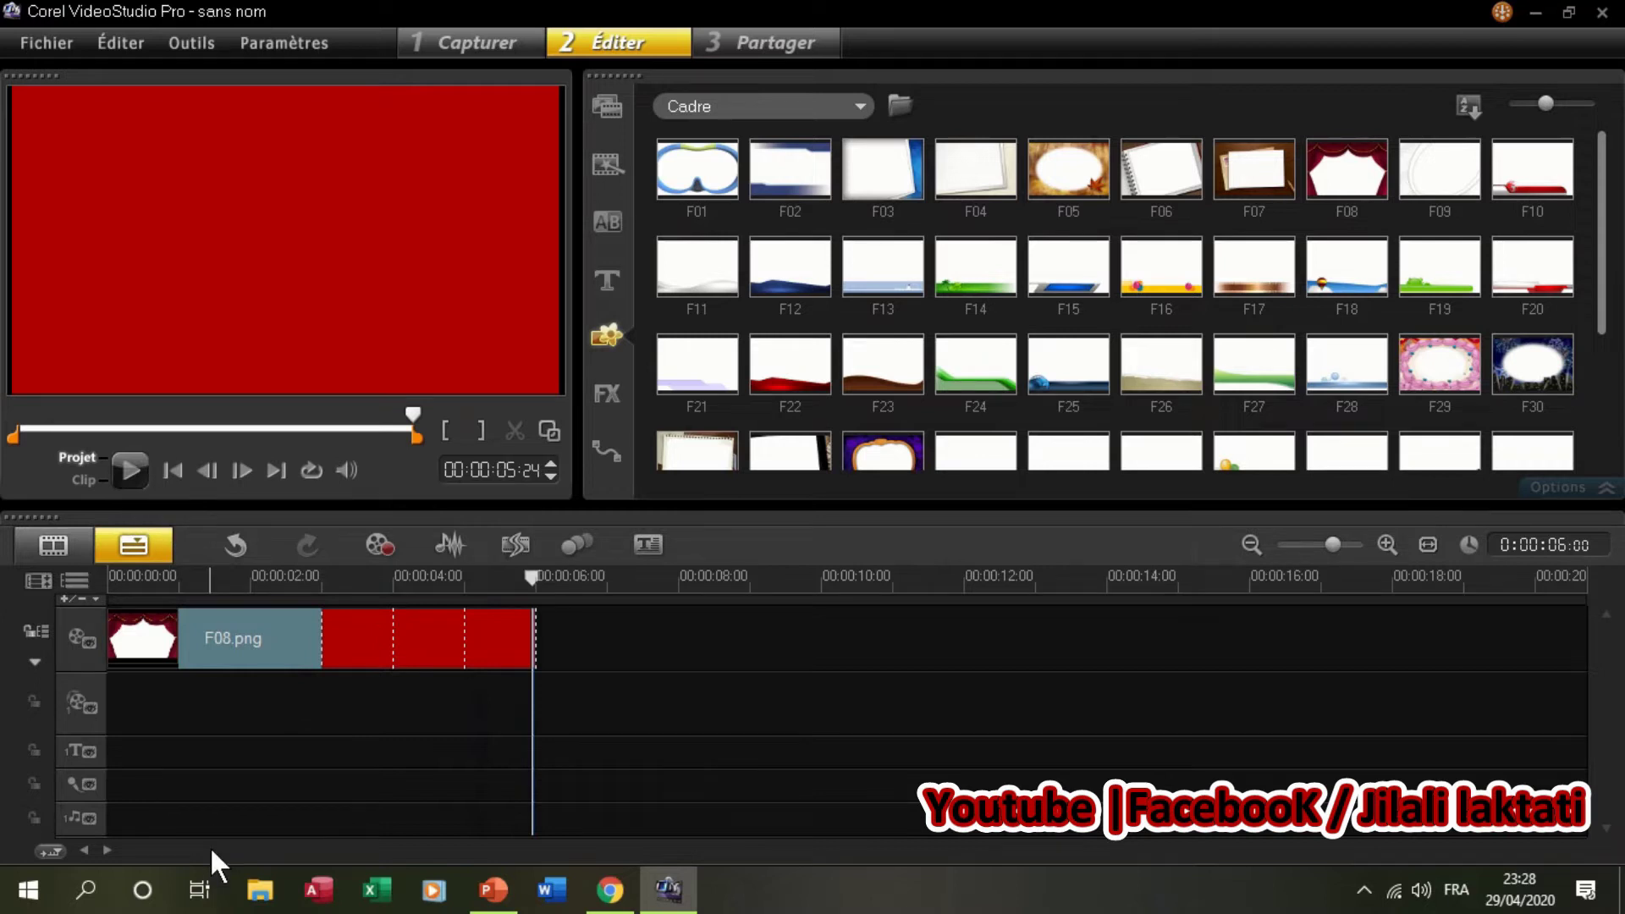
Step: Create a title reading "Texte1" over the red clip in the preview
{"action": "left_click", "coordinate": [608, 281]}
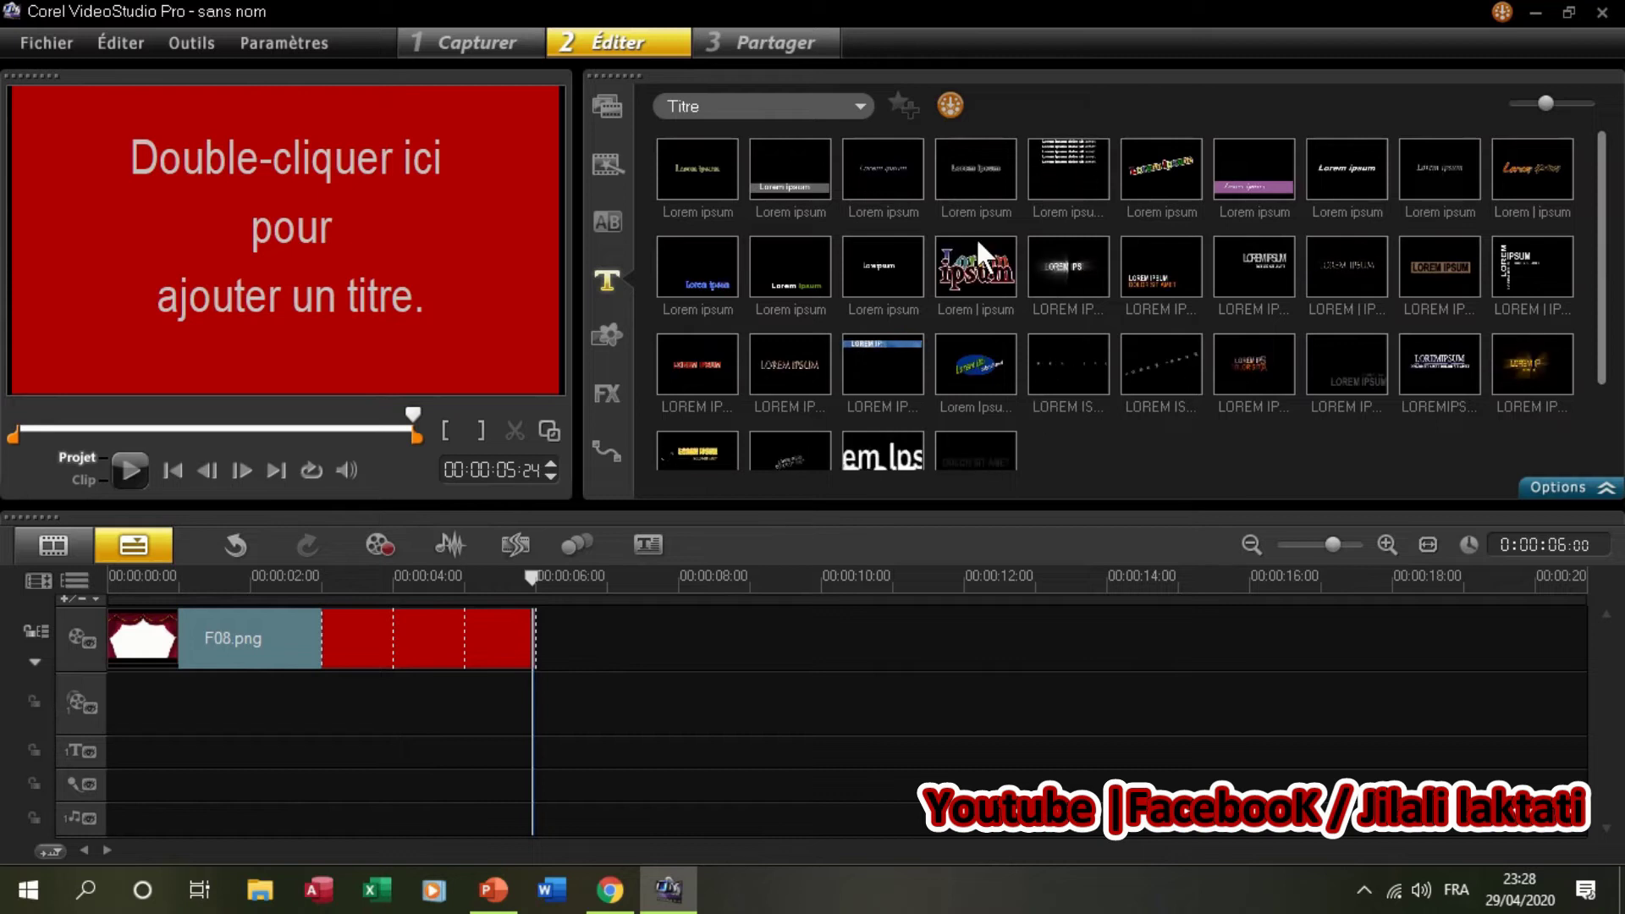
{"action": "double_click", "coordinate": [291, 226]}
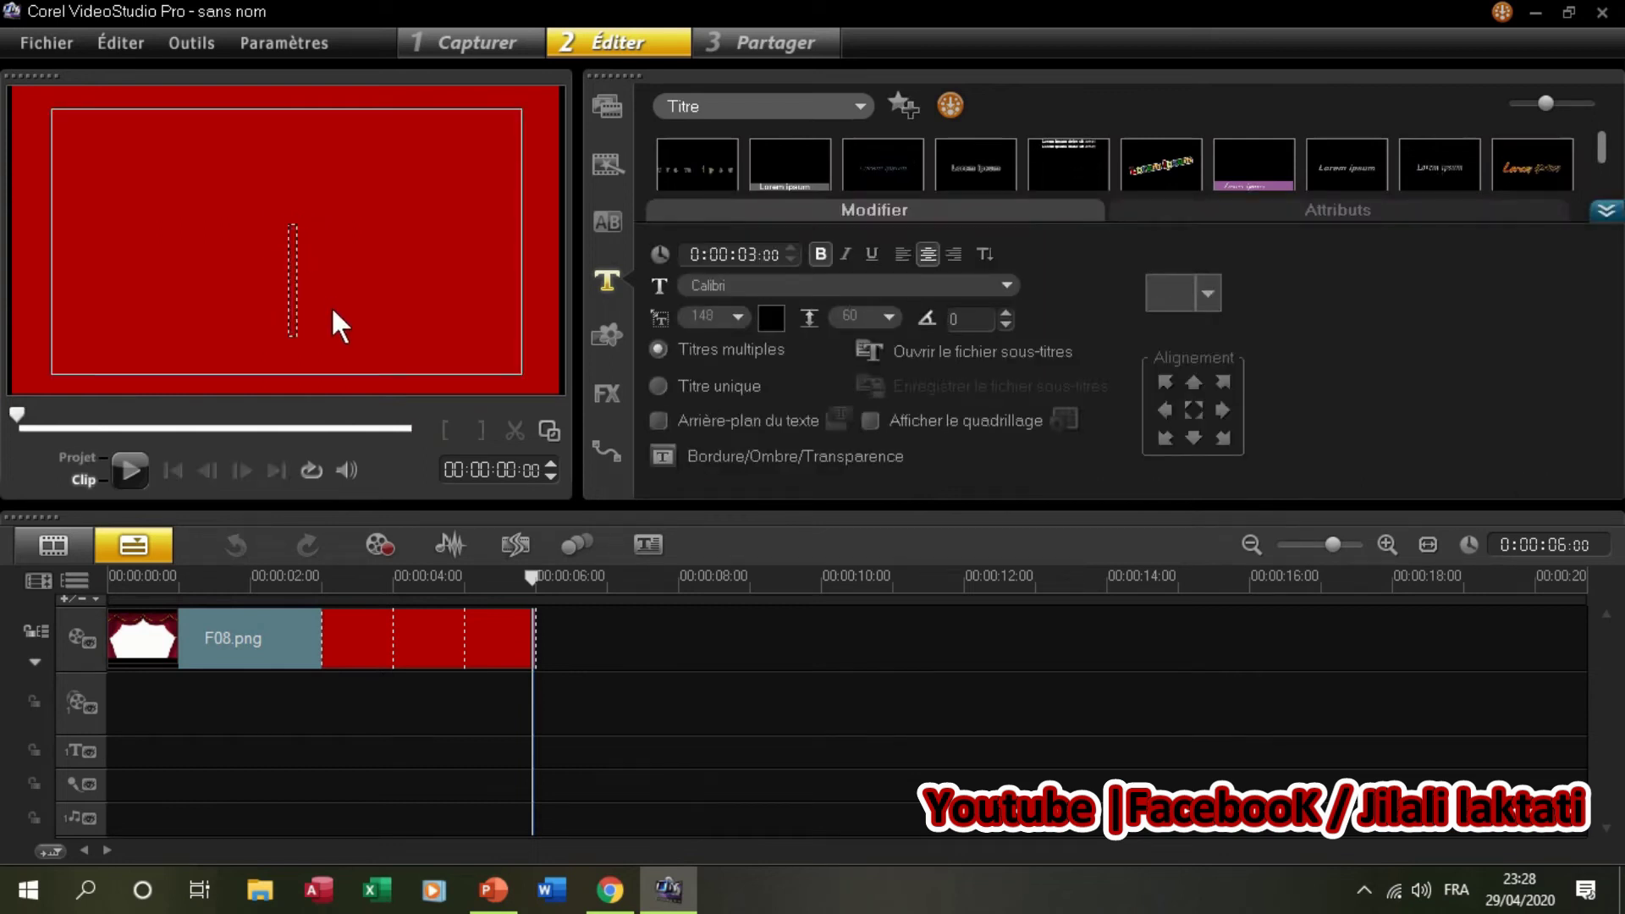
{"action": "type", "text": "Texte"}
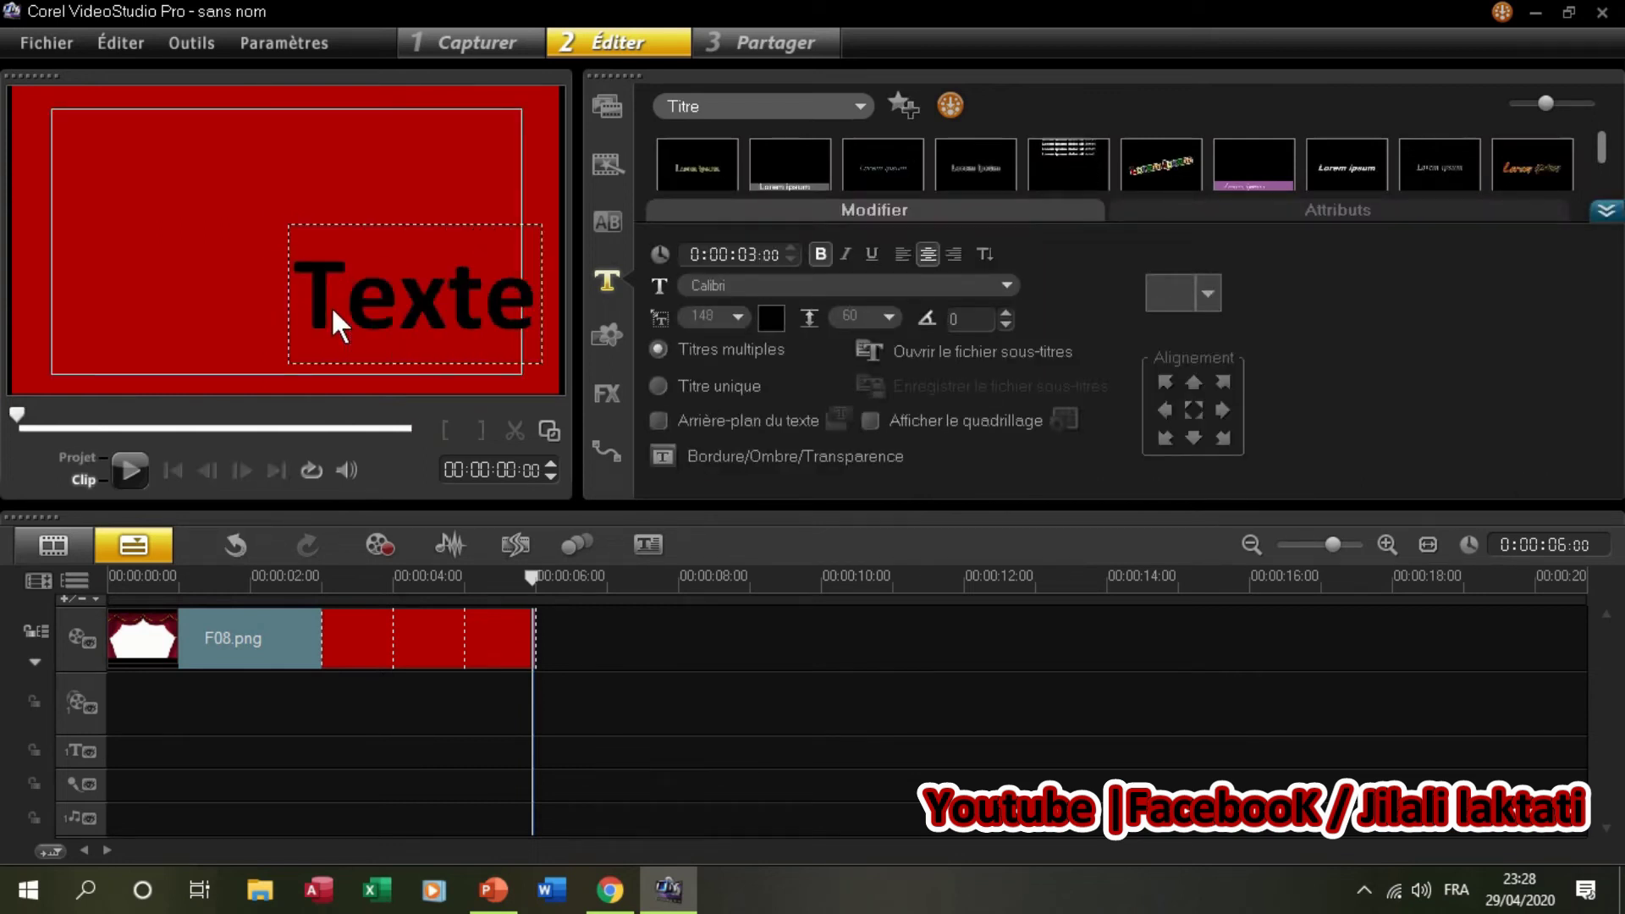
{"action": "type", "text": "1"}
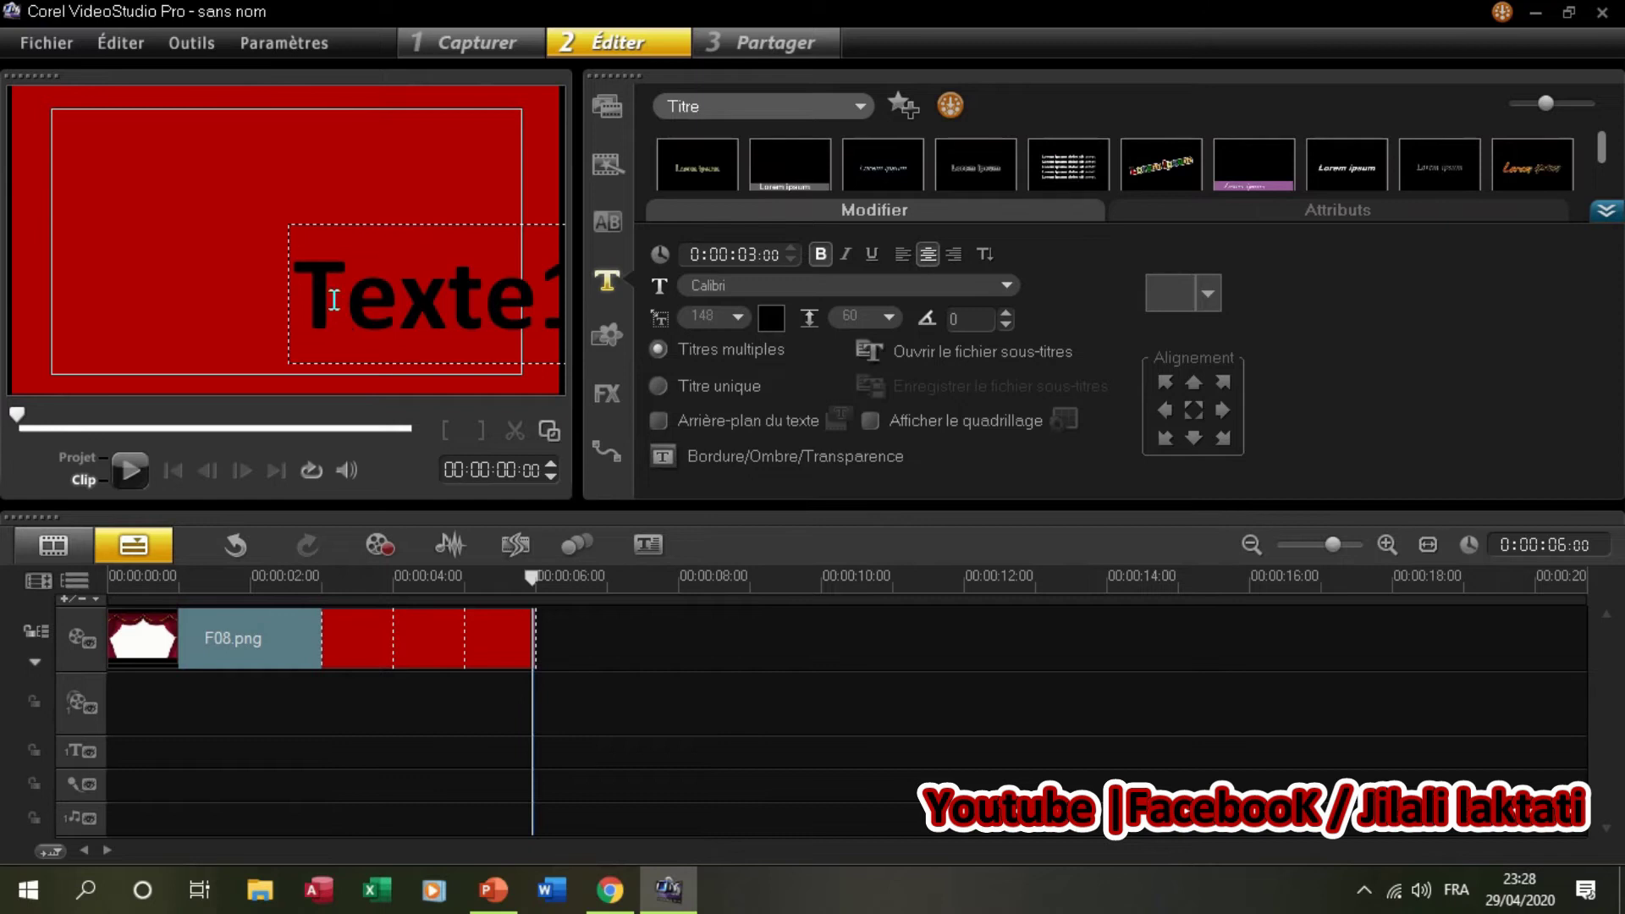
{"action": "left_click", "coordinate": [342, 221]}
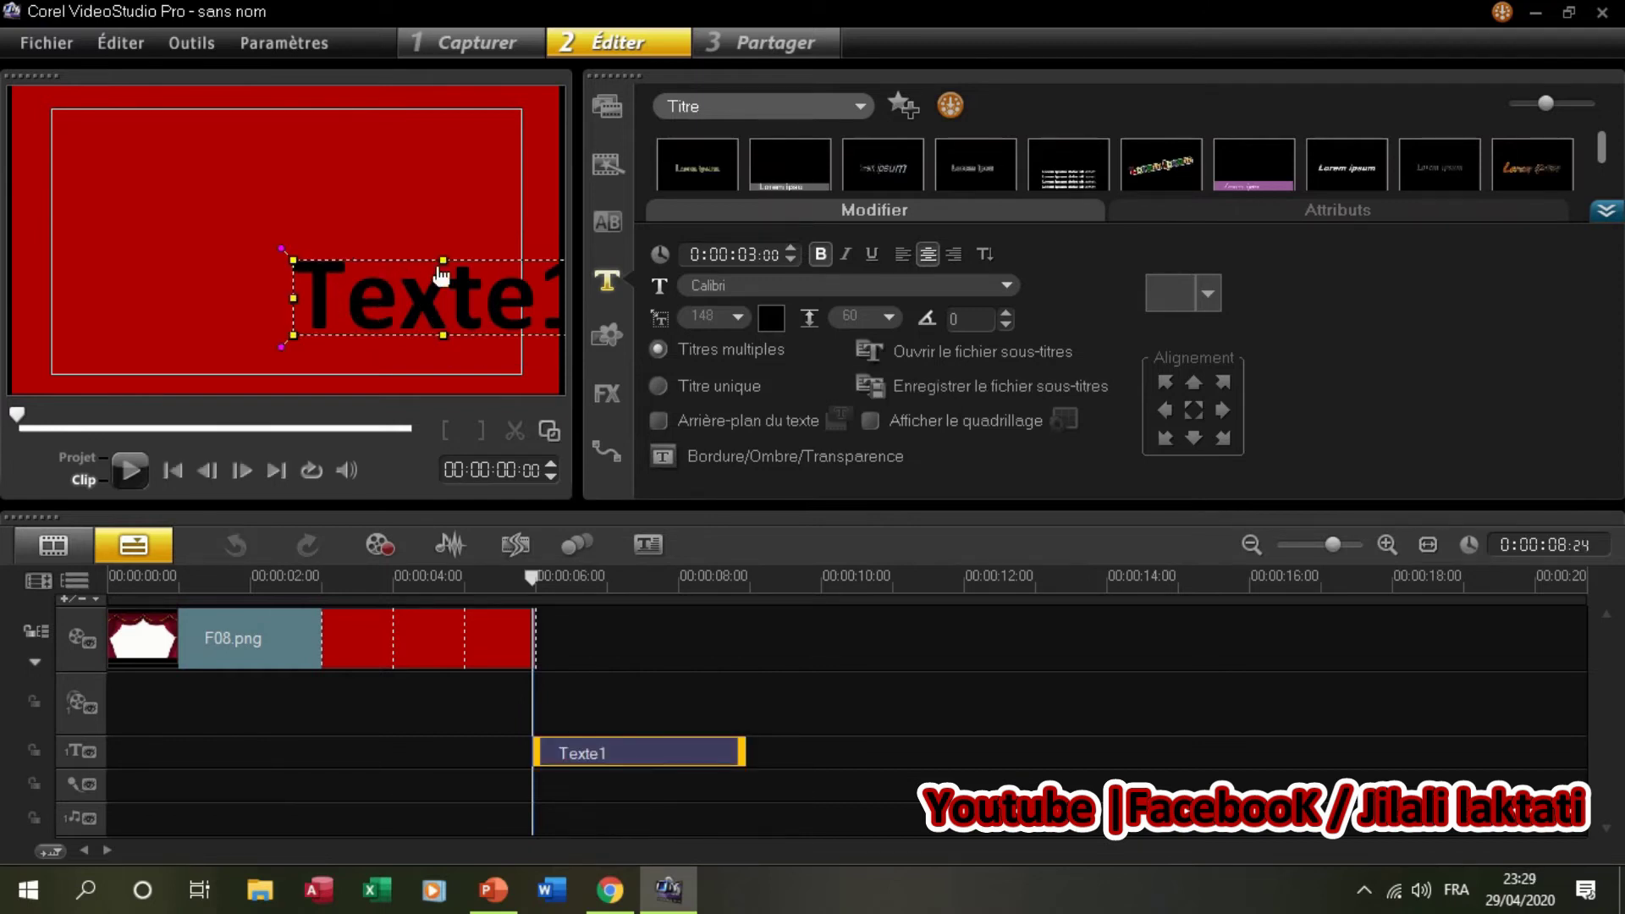
Step: Move the "Texte1" title to the middle of the frame and colour its text light pink
{"action": "left_click_drag", "start_coordinate": [398, 292], "coordinate": [243, 251]}
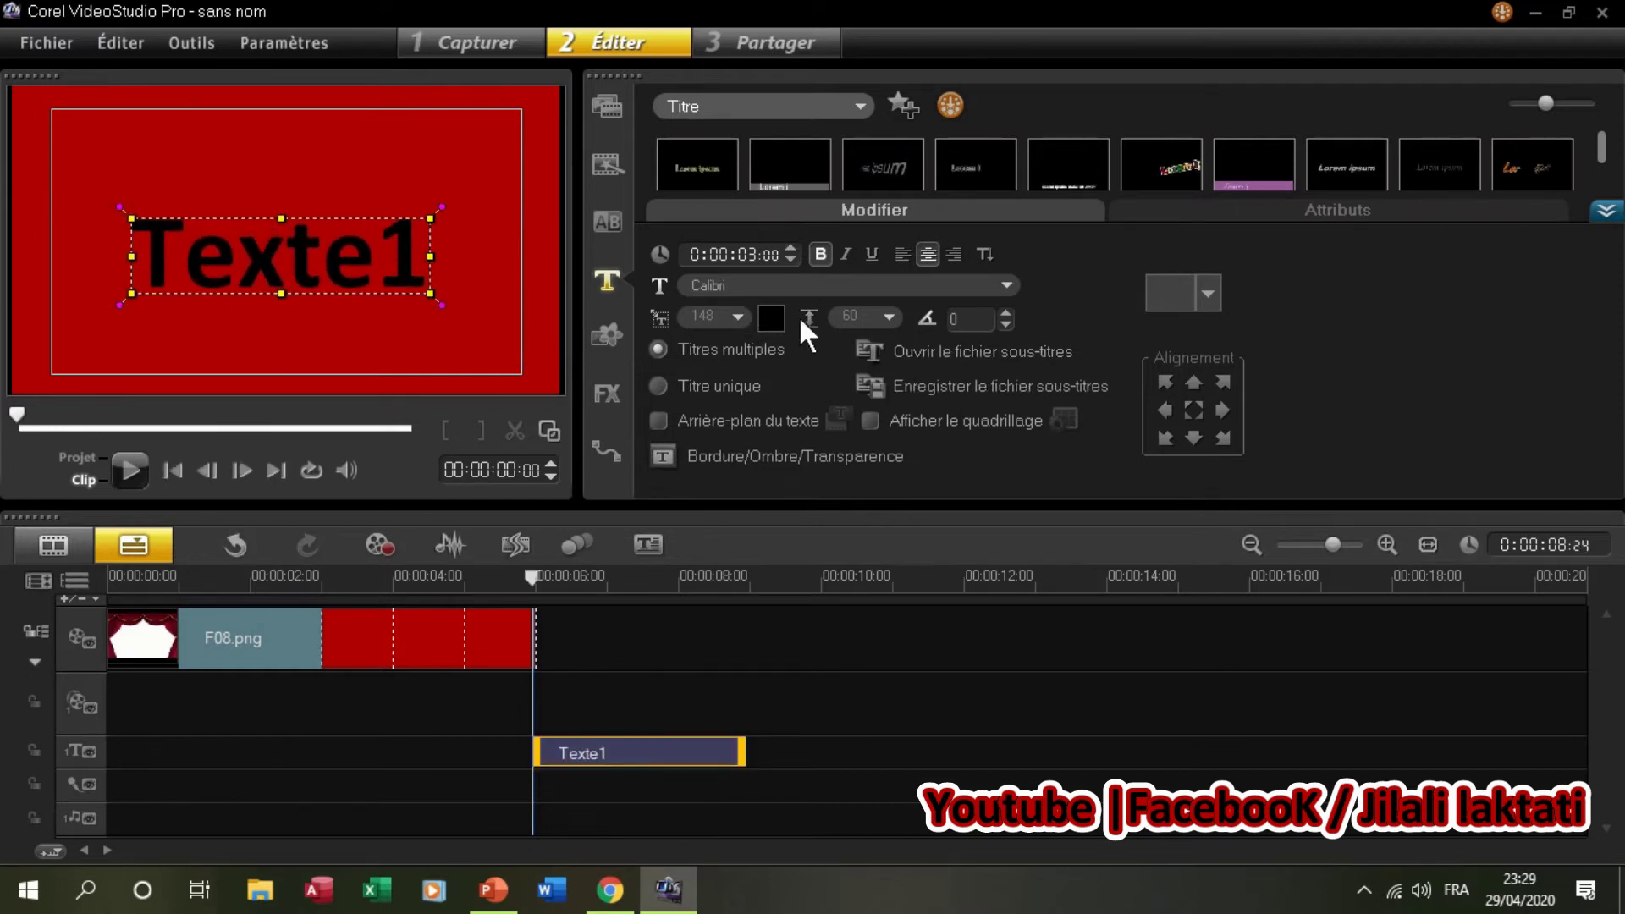
{"action": "left_click", "coordinate": [770, 318]}
{"action": "left_click", "coordinate": [927, 401]}
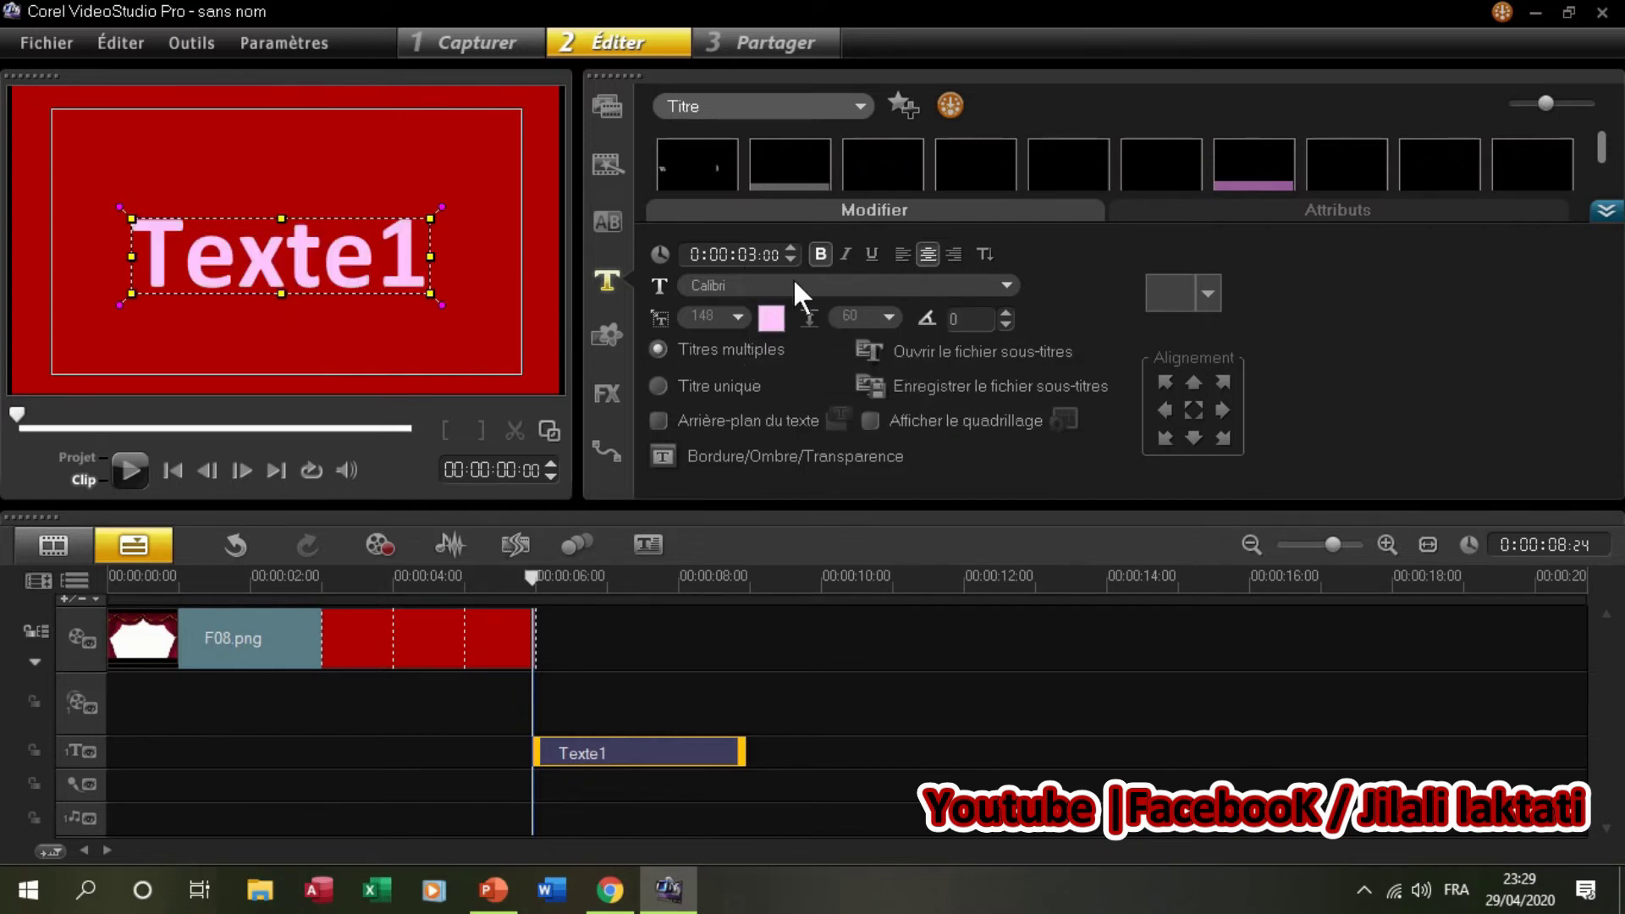
{"action": "left_click", "coordinate": [352, 326]}
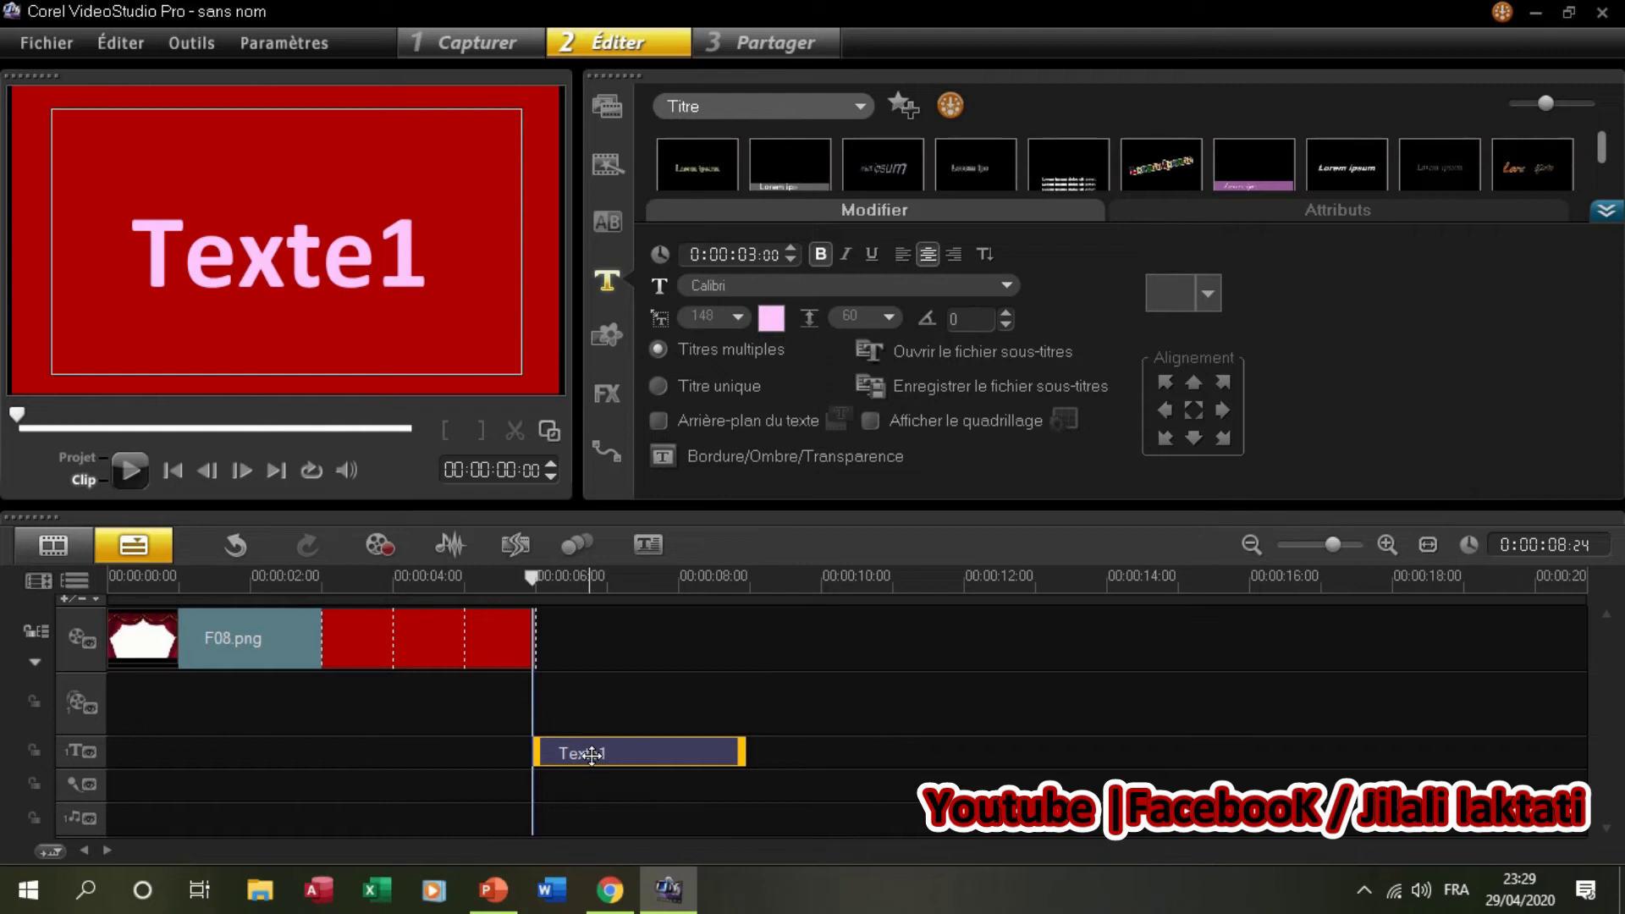
Step: Move the "Texte1" title clip directly beneath the red clip on the timeline and preview the project from its beginning
{"action": "left_click_drag", "start_coordinate": [597, 756], "coordinate": [414, 751]}
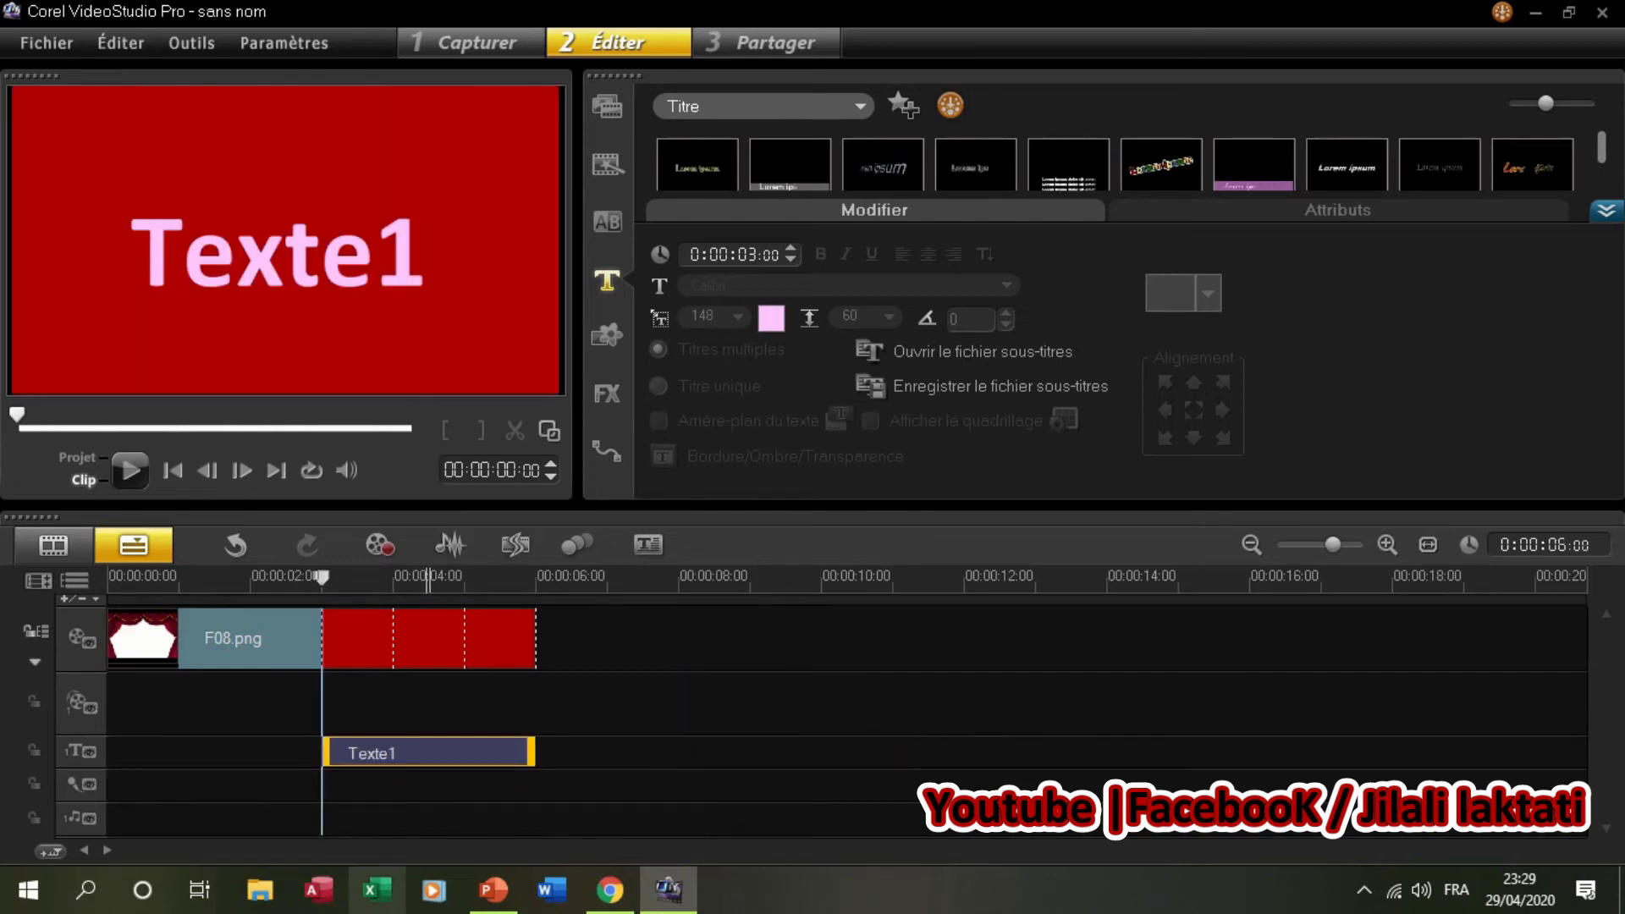
{"action": "left_click", "coordinate": [90, 454]}
{"action": "left_click", "coordinate": [173, 470]}
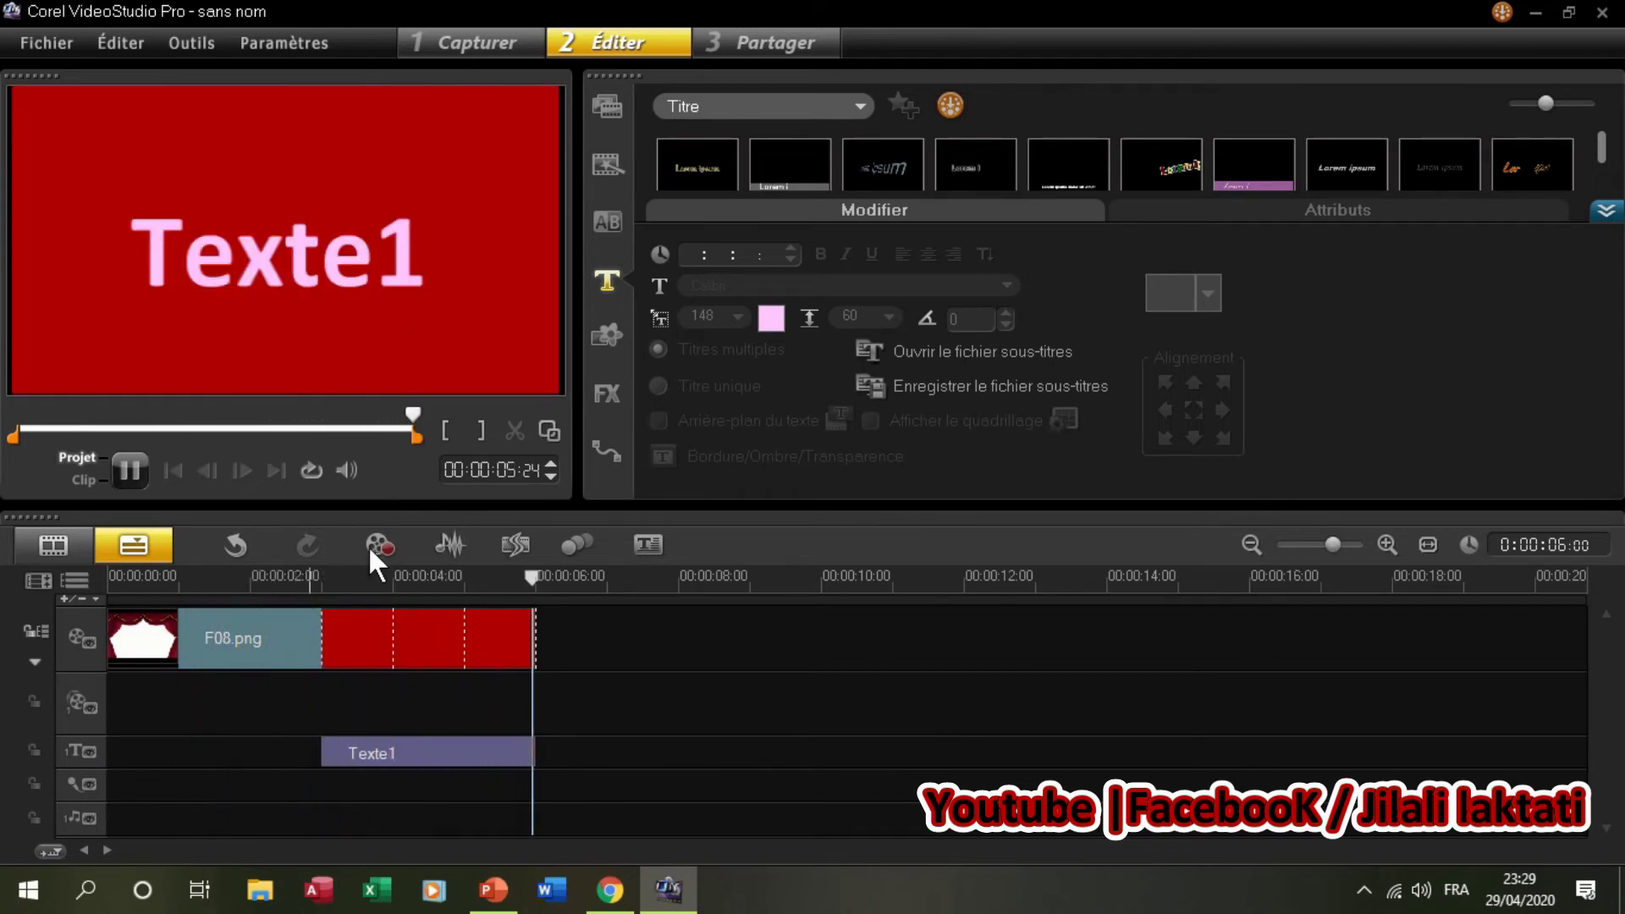
Step: Add the multicoloured two-line "Lorem ipsum" title preset to the title track beneath the F08 frame clip
{"action": "left_click", "coordinate": [375, 759]}
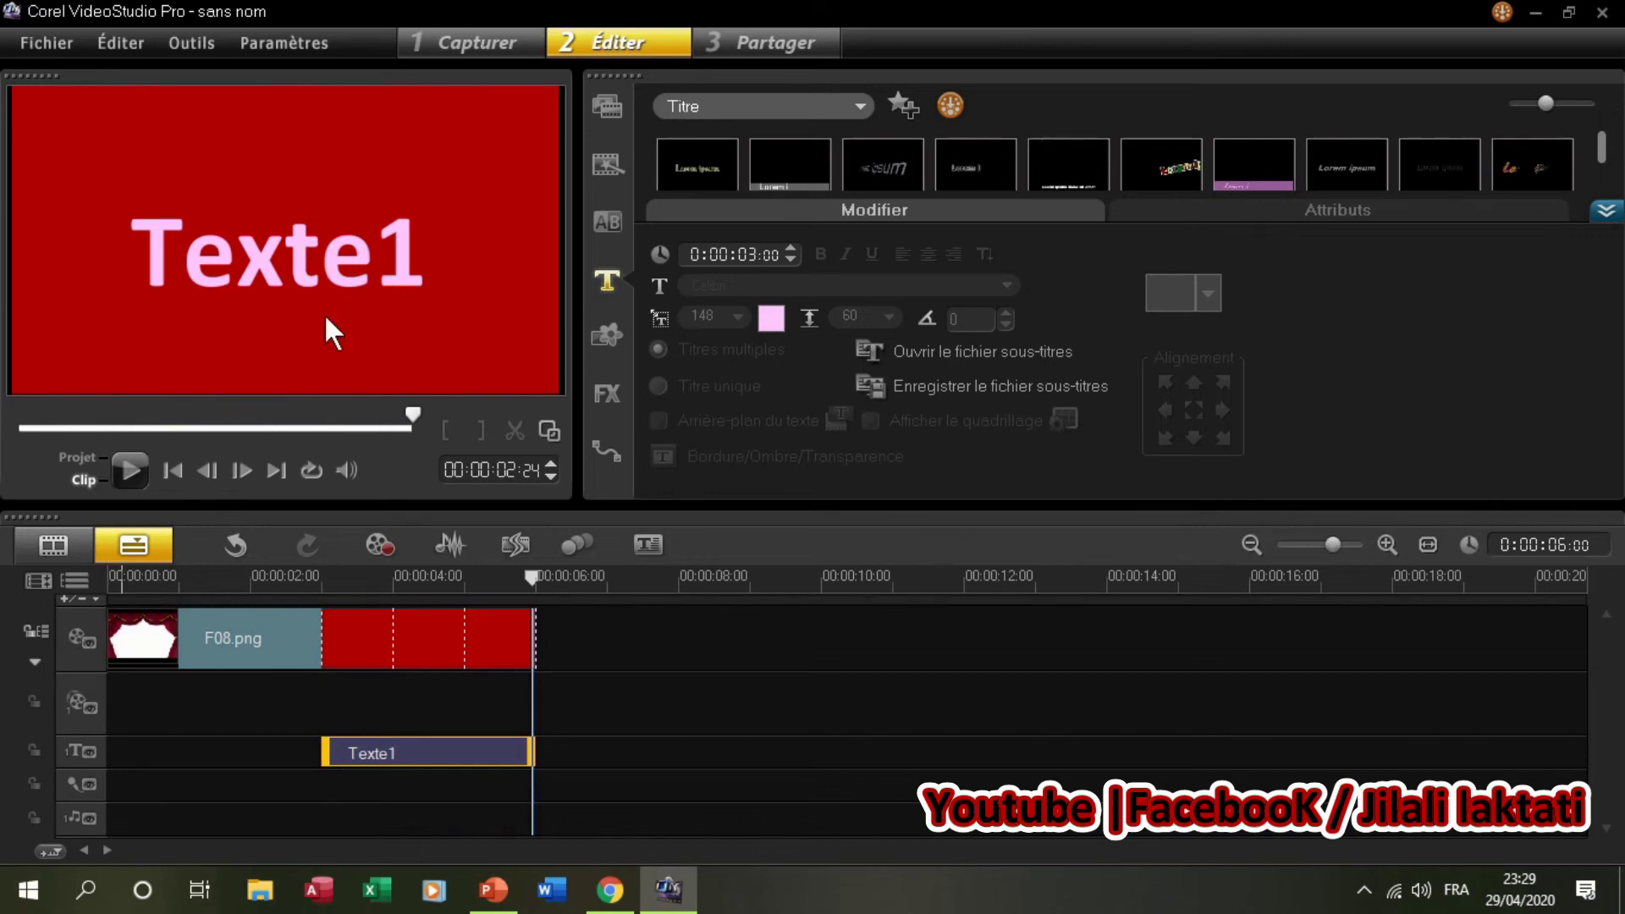
{"action": "left_click", "coordinate": [323, 584]}
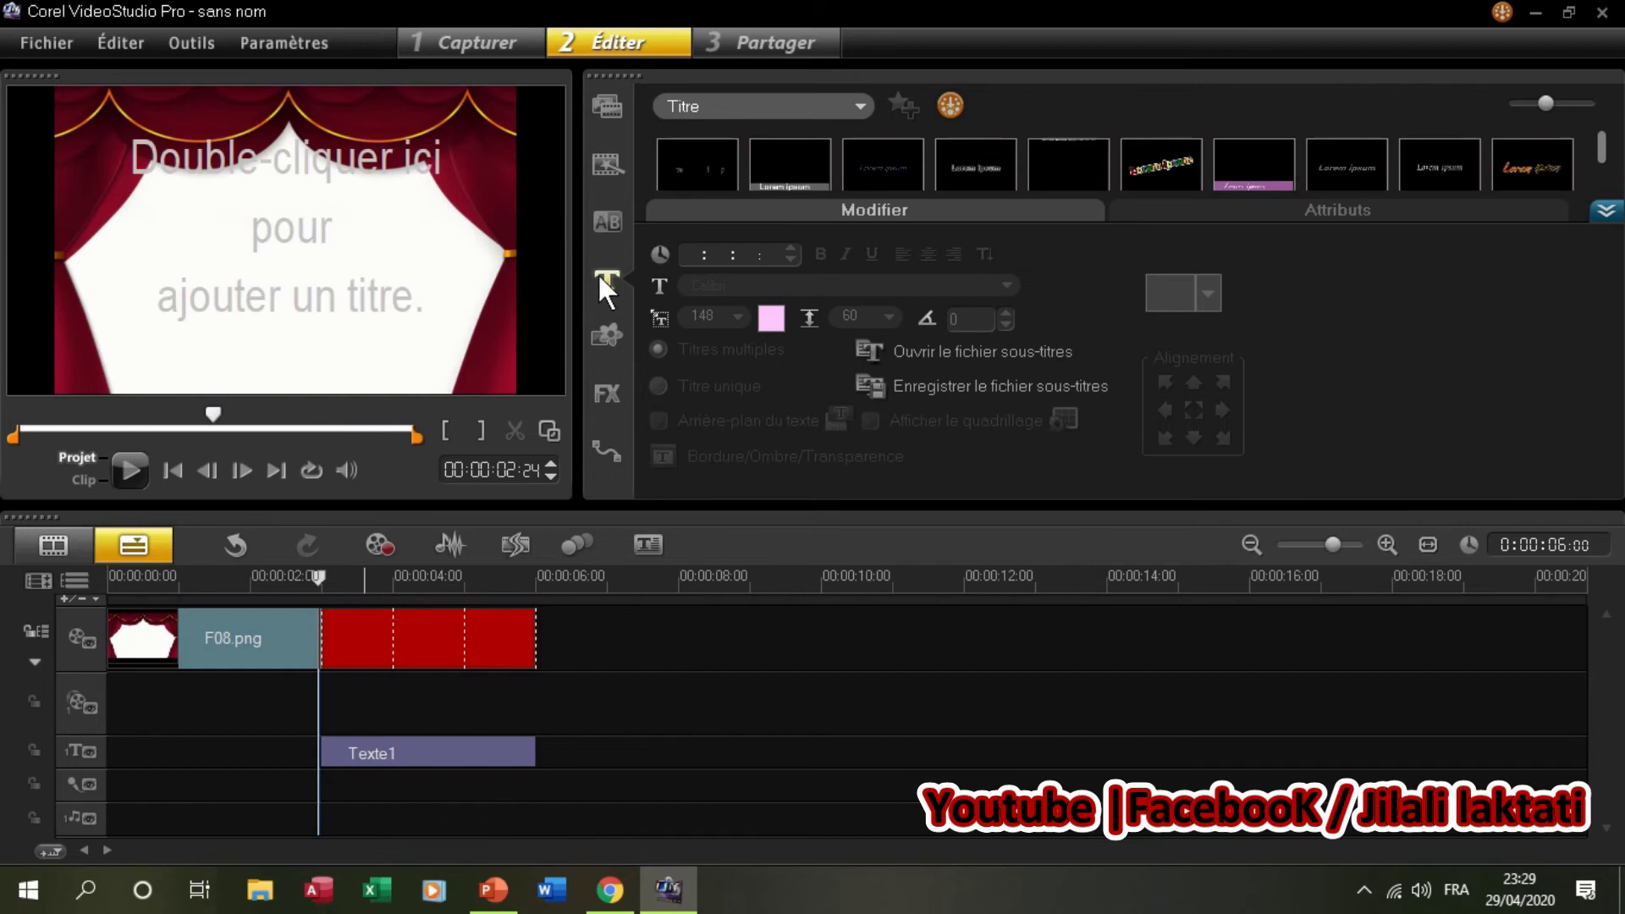
{"action": "left_click", "coordinate": [1606, 212]}
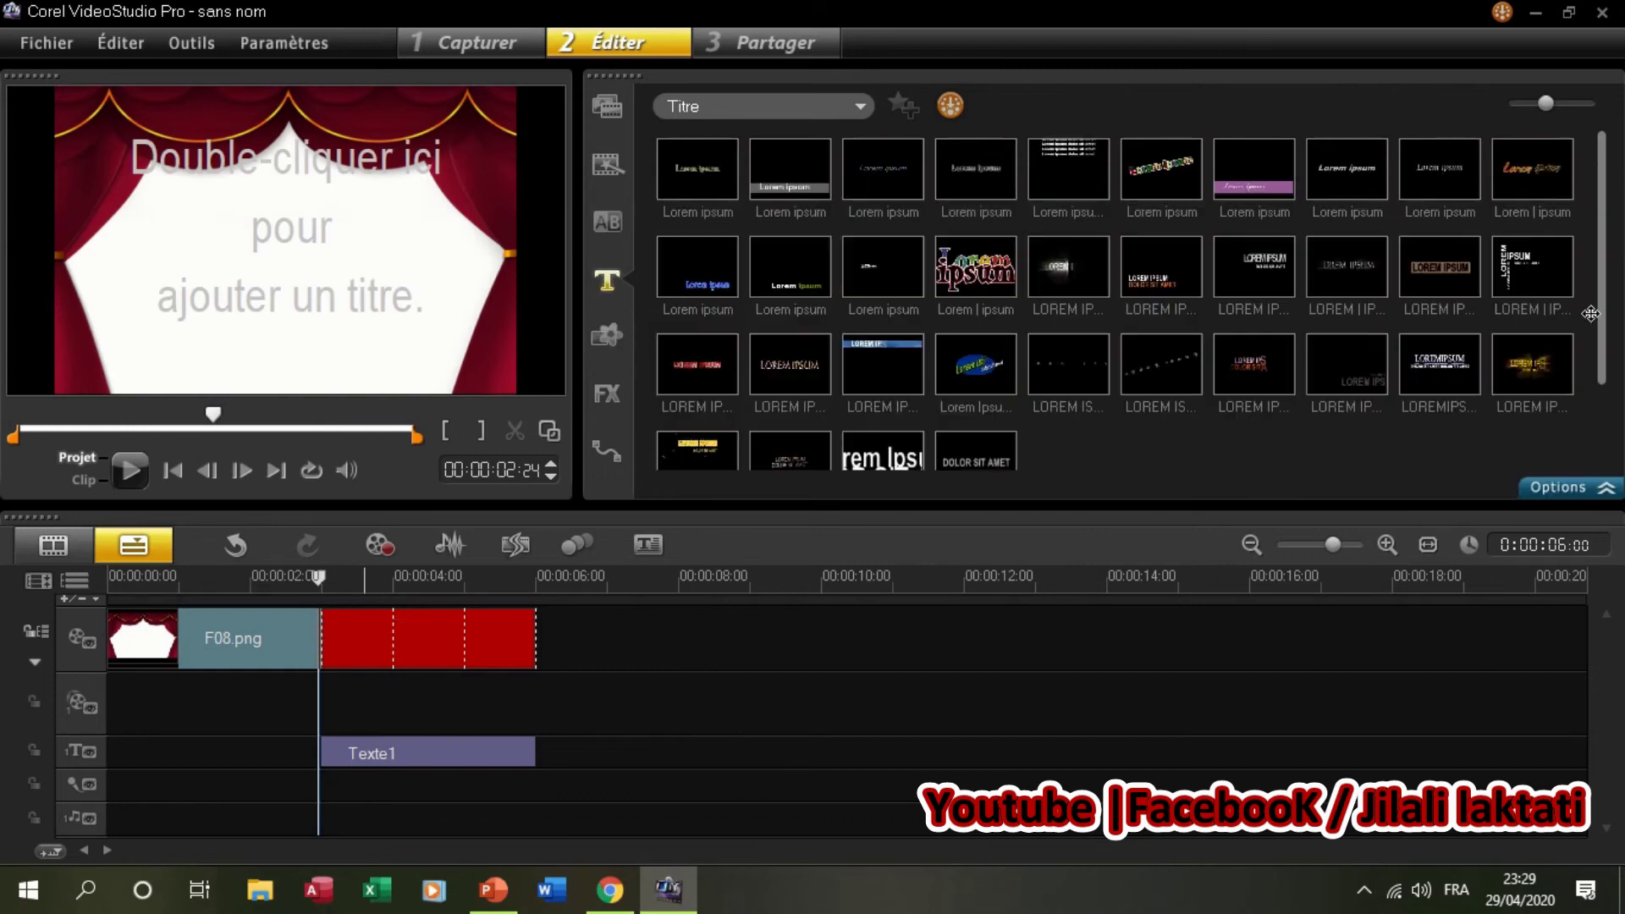
{"action": "left_click", "coordinate": [974, 268]}
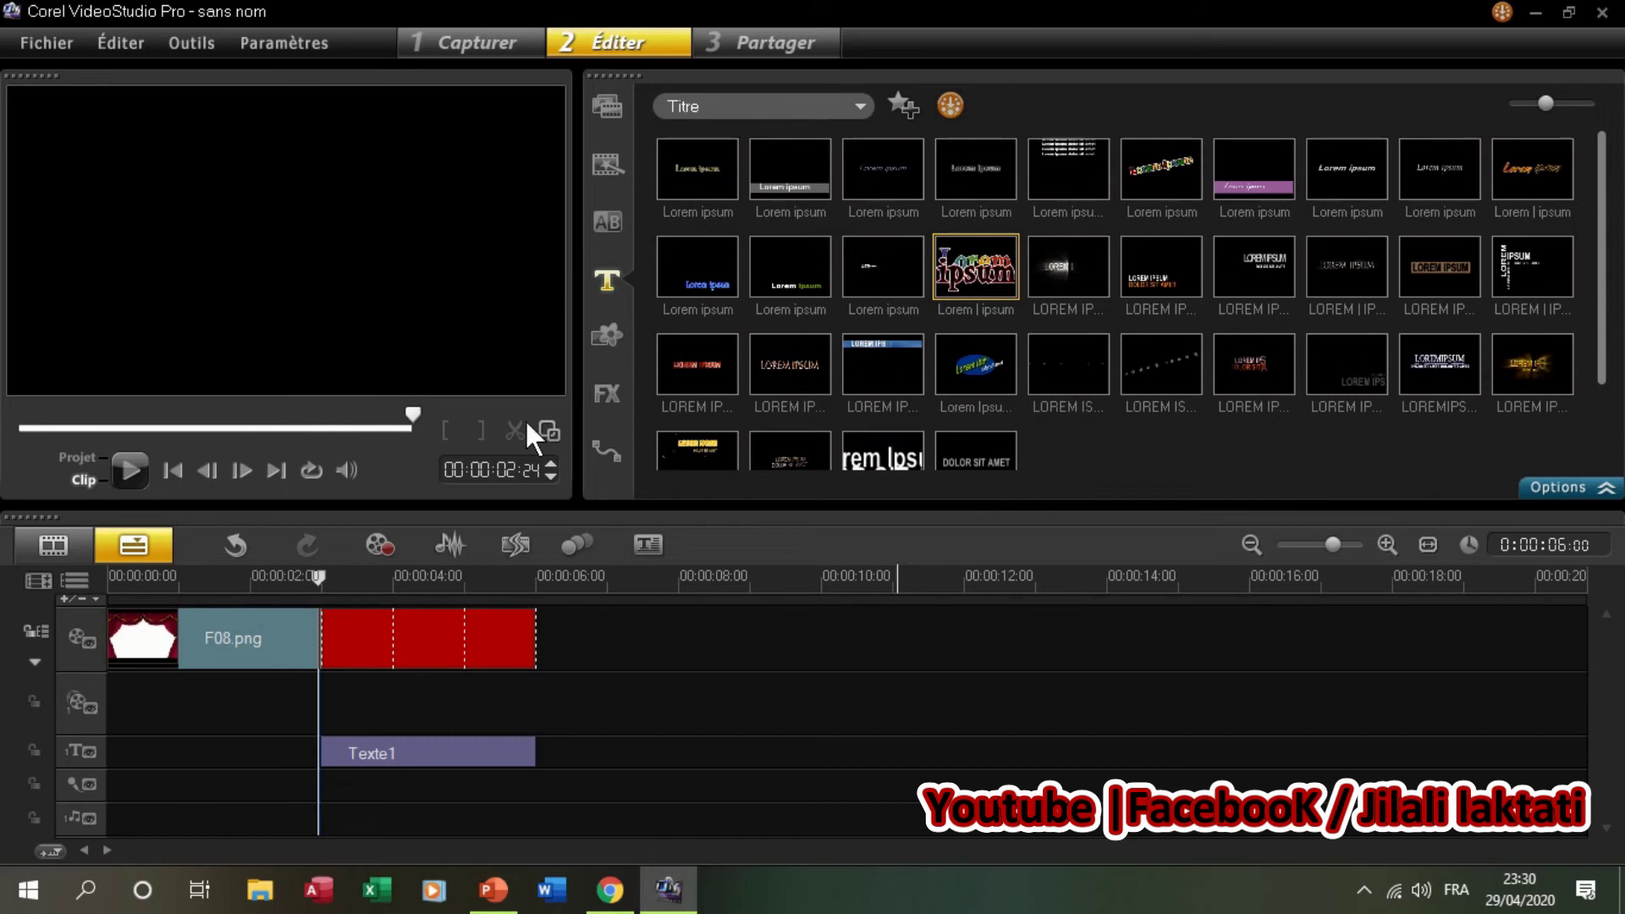
{"action": "left_click_drag", "start_coordinate": [970, 251], "coordinate": [113, 758]}
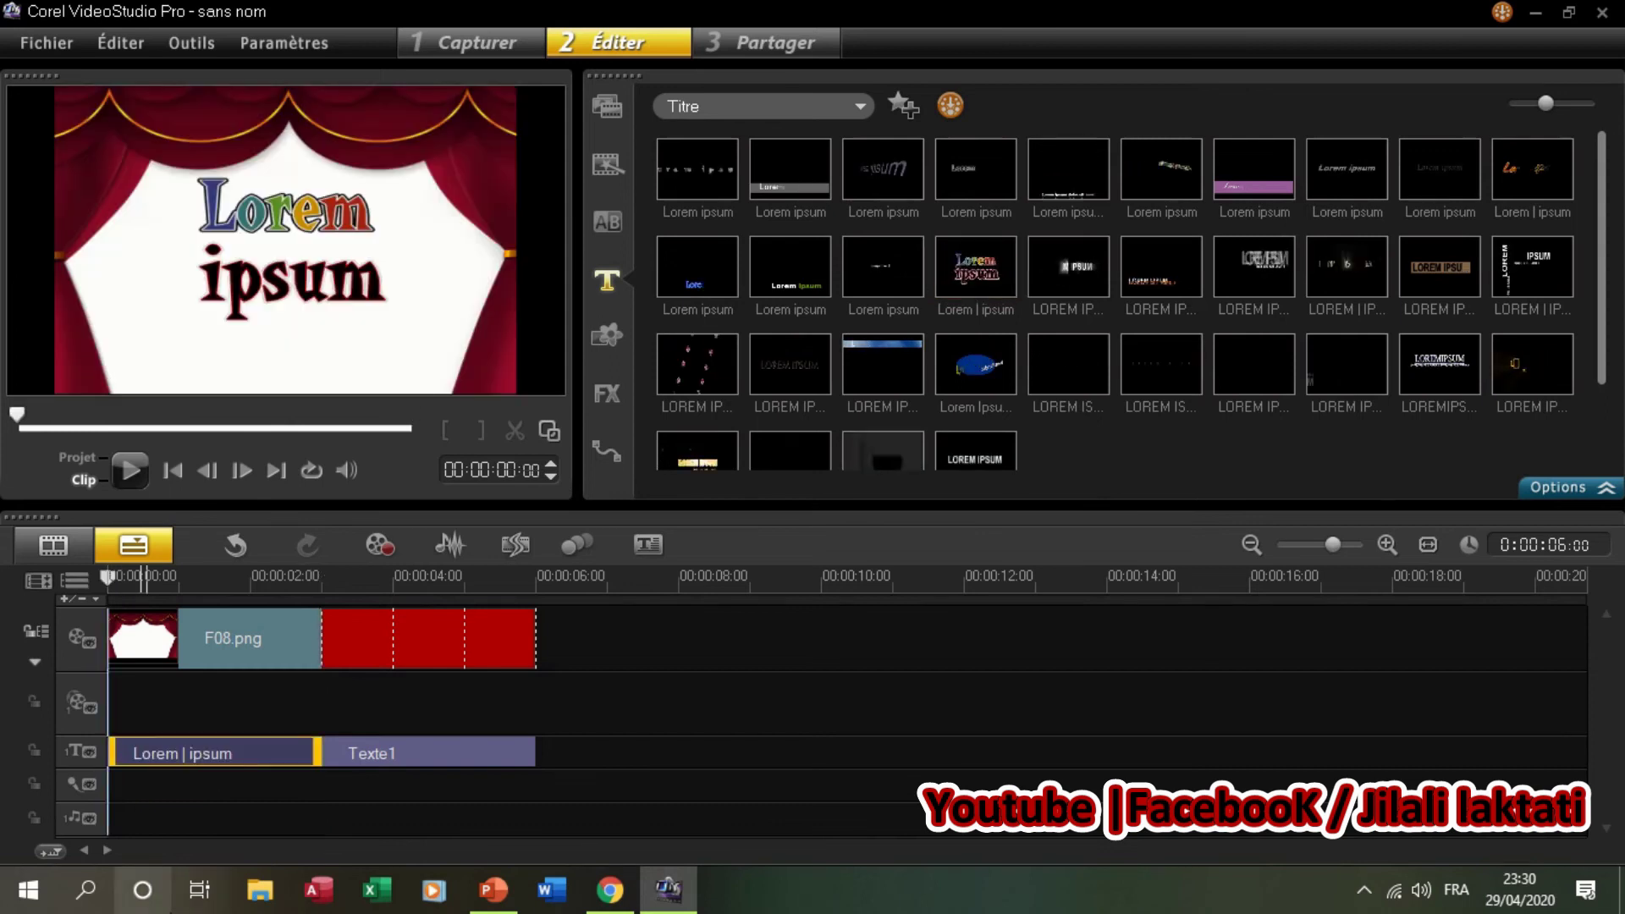
Step: Replace the title's "Lorem" line with "bienvenu" and centre it within the curtain frame
{"action": "left_click", "coordinate": [269, 288]}
{"action": "left_click_drag", "start_coordinate": [374, 207], "coordinate": [211, 247]}
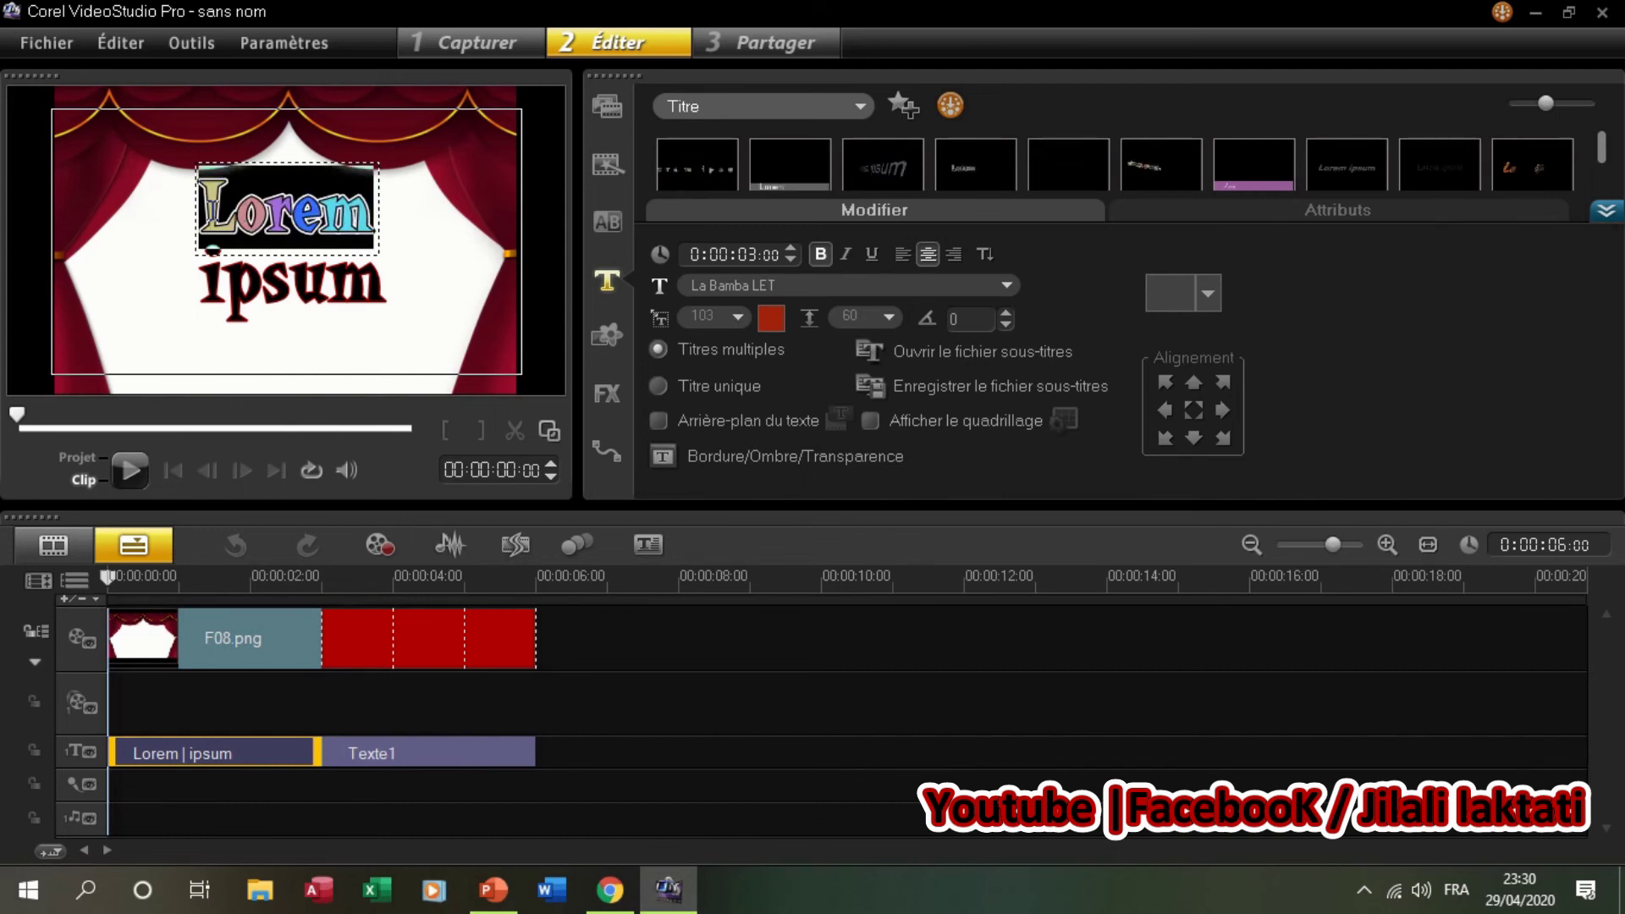
{"action": "type", "text": "bienvenu"}
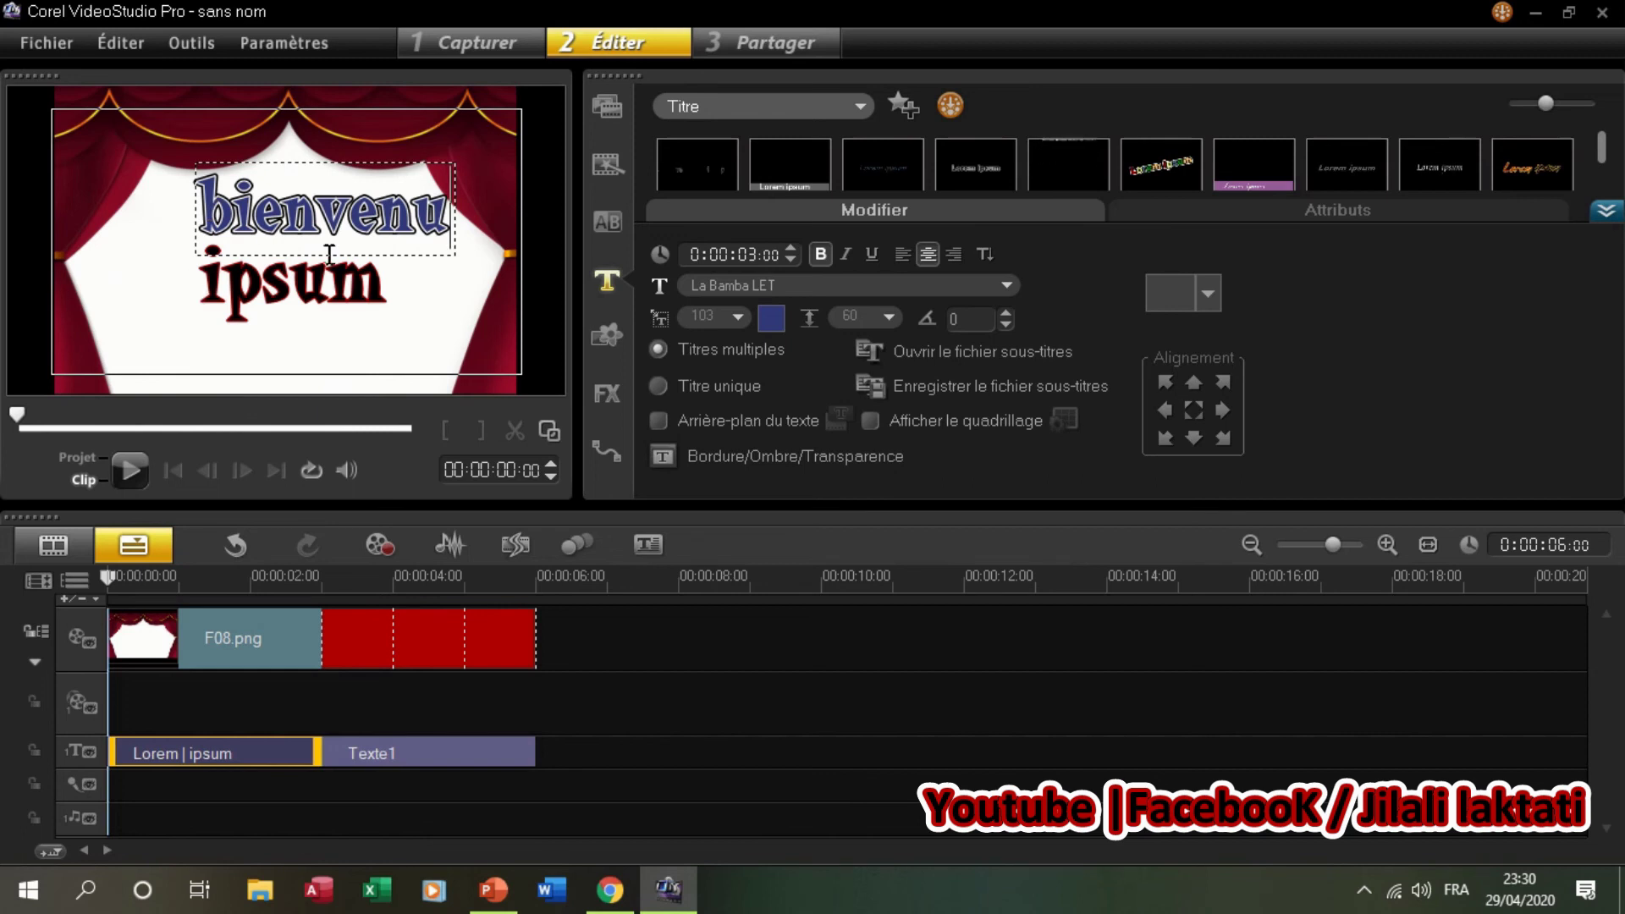
{"action": "left_click", "coordinate": [417, 272]}
{"action": "left_click_drag", "start_coordinate": [388, 220], "coordinate": [350, 239]}
Step: Position the "ipsum" line below "bienvenu" and replace its text with "dans ma video"
{"action": "left_click_drag", "start_coordinate": [317, 299], "coordinate": [179, 312]}
{"action": "double_click", "coordinate": [297, 322]}
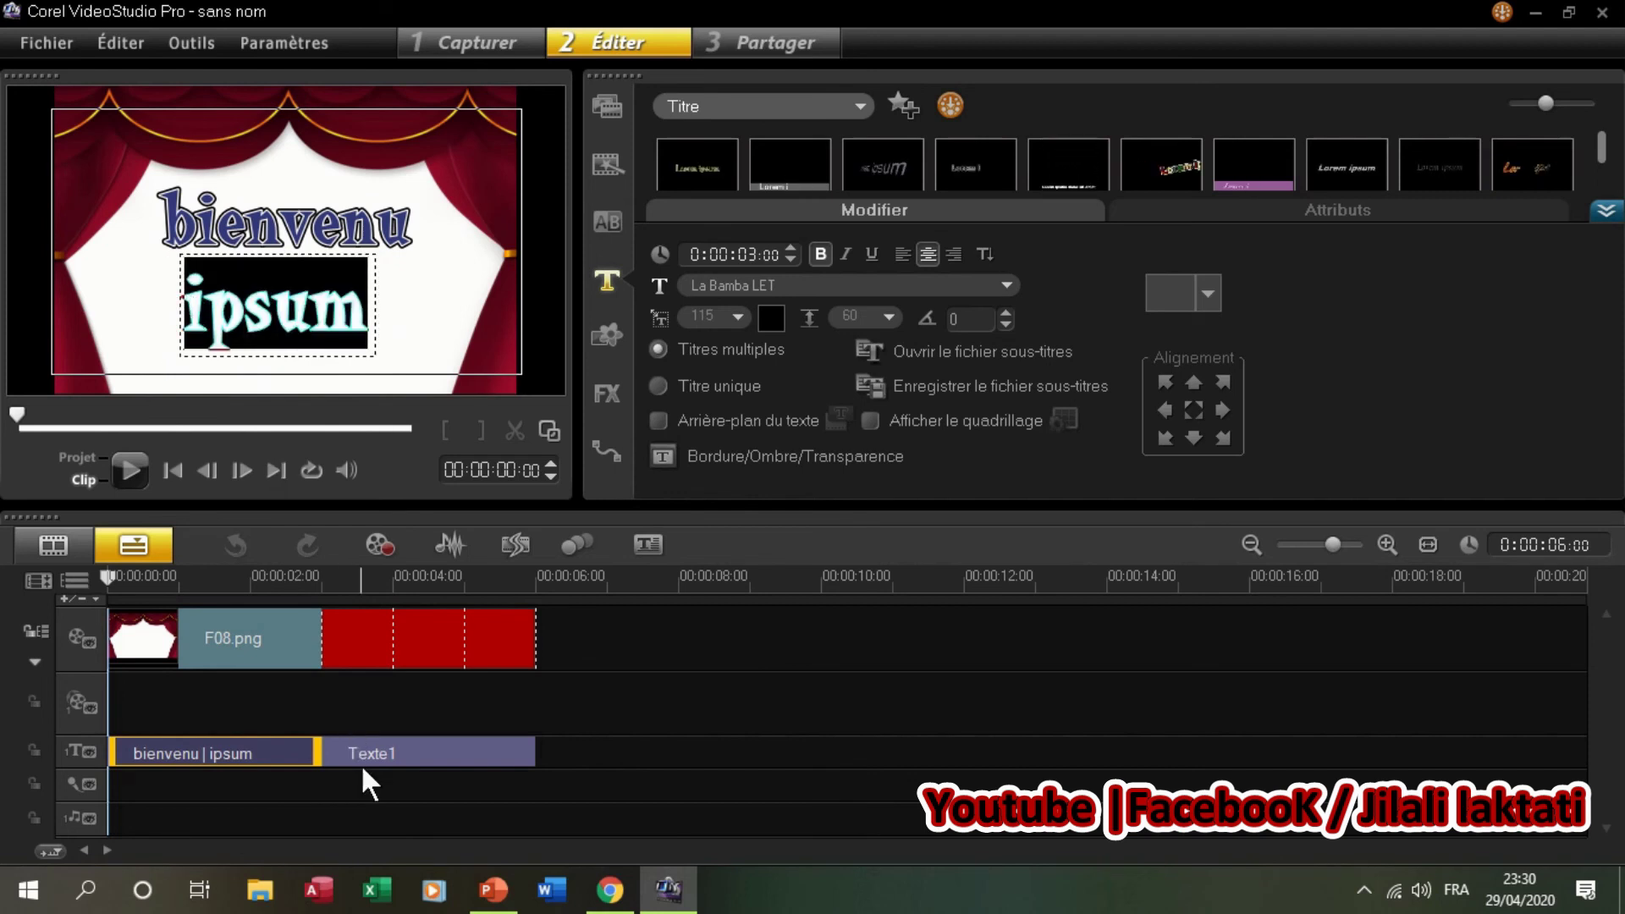
{"action": "type", "text": "dans ma video"}
{"action": "left_click", "coordinate": [366, 320]}
{"action": "left_click", "coordinate": [366, 320]}
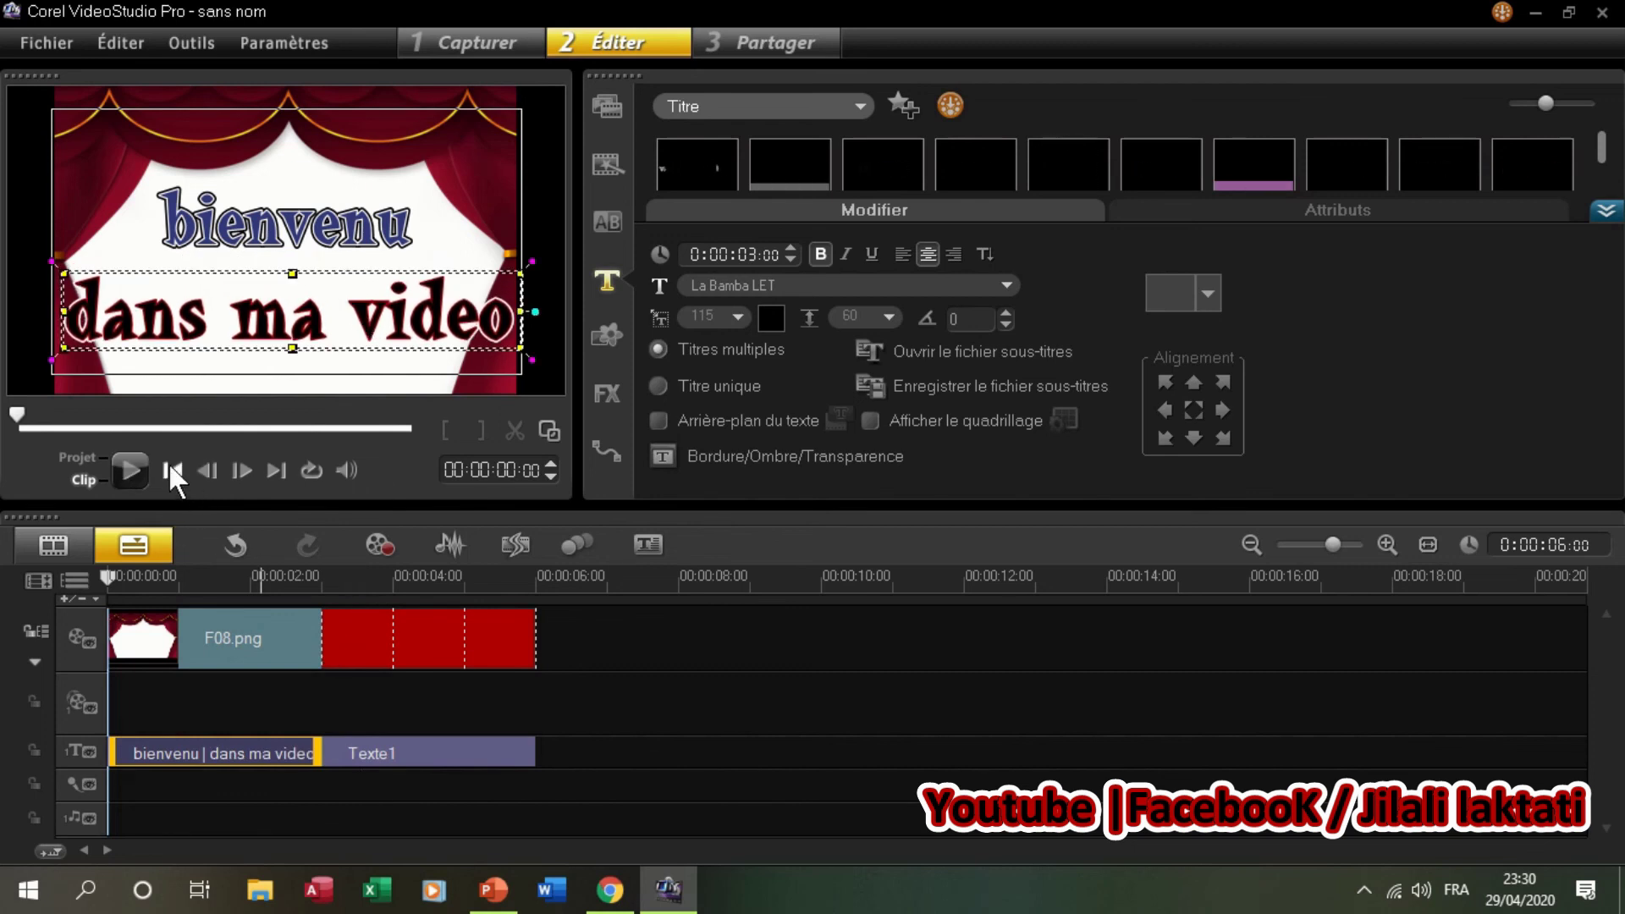
Step: Play the whole project from the start to preview both titles
{"action": "left_click", "coordinate": [85, 458]}
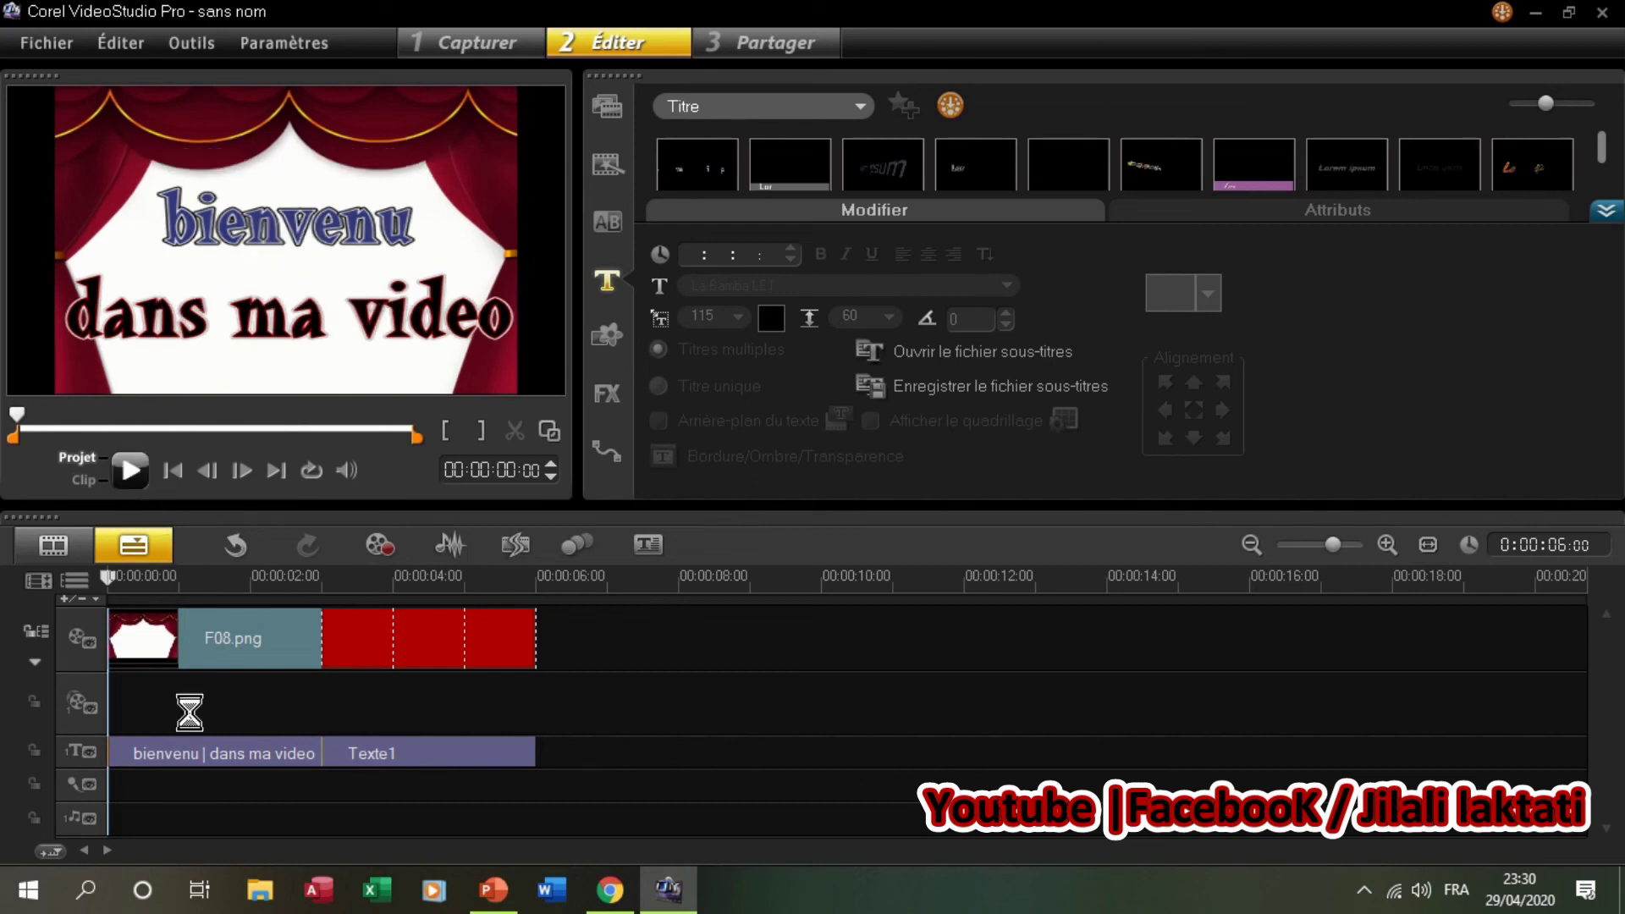
{"action": "left_click", "coordinate": [130, 471]}
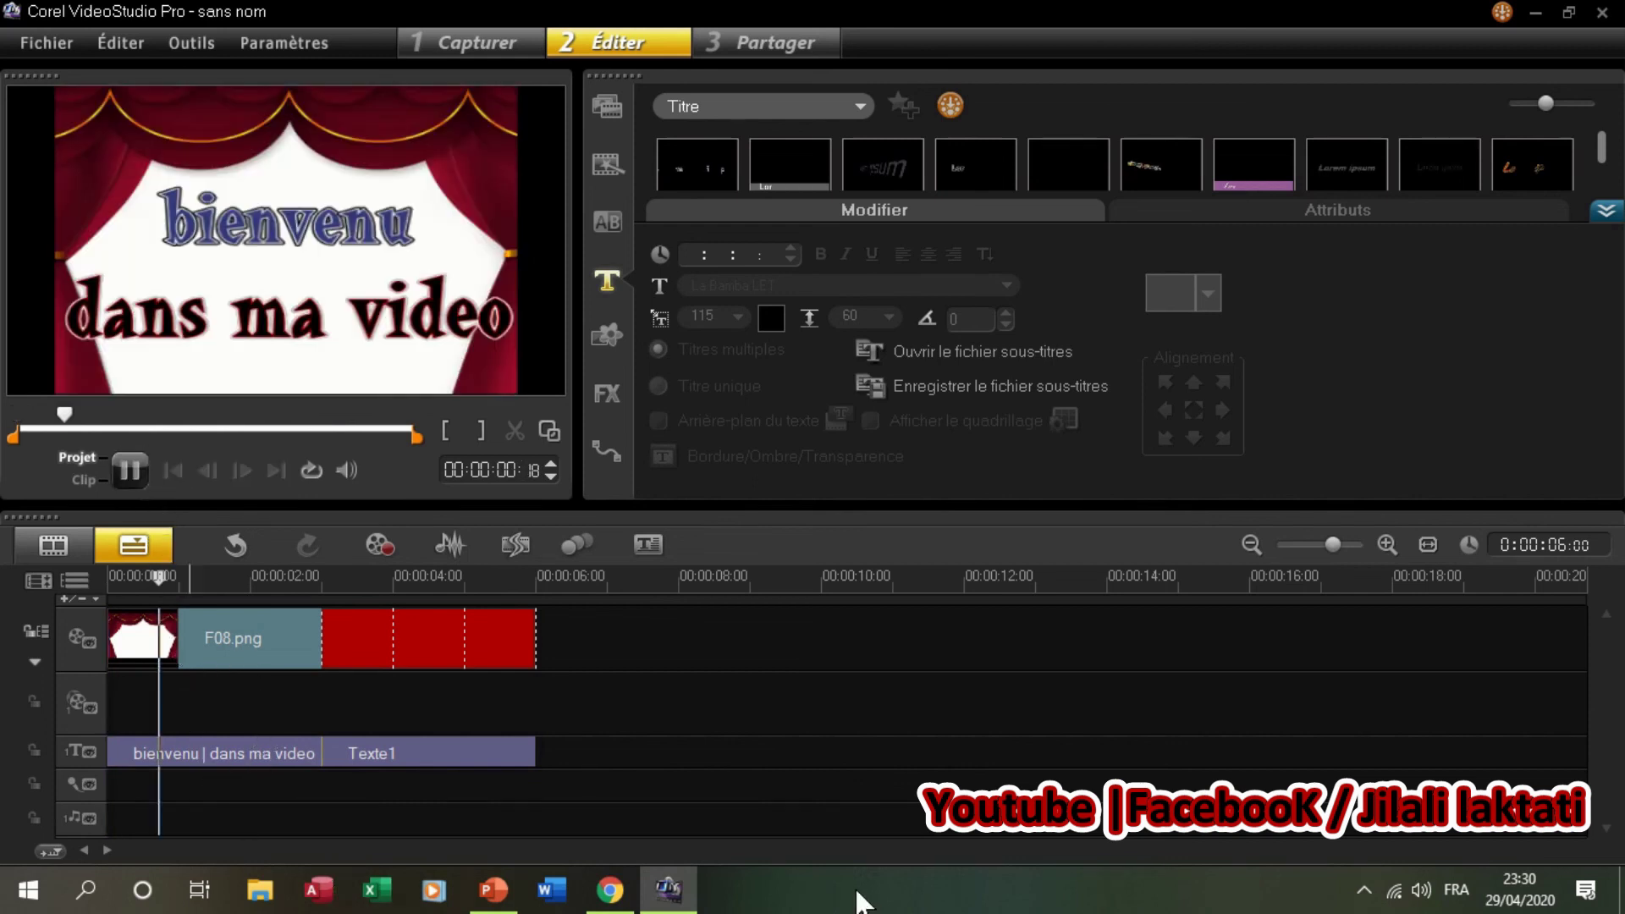